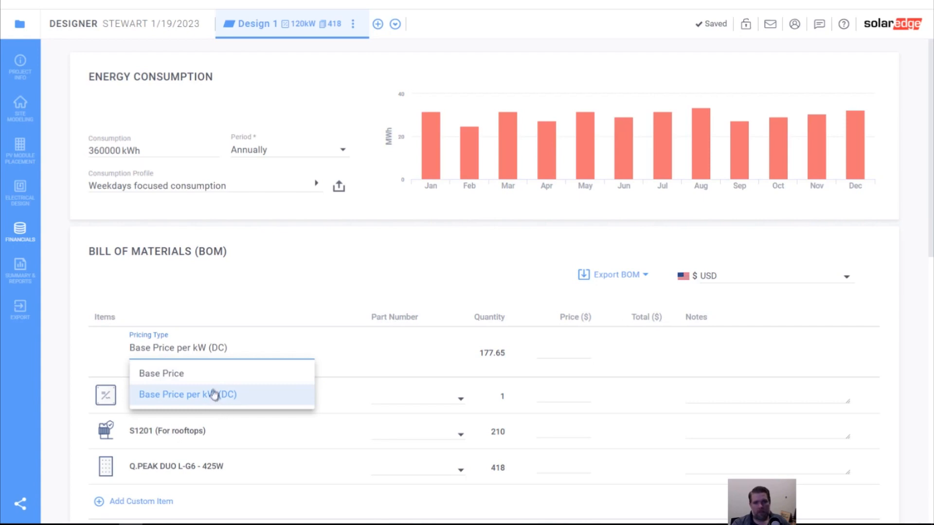
- Set the bill of materials pricing type to Base Price with a price of $500,000
left_click(215, 374)
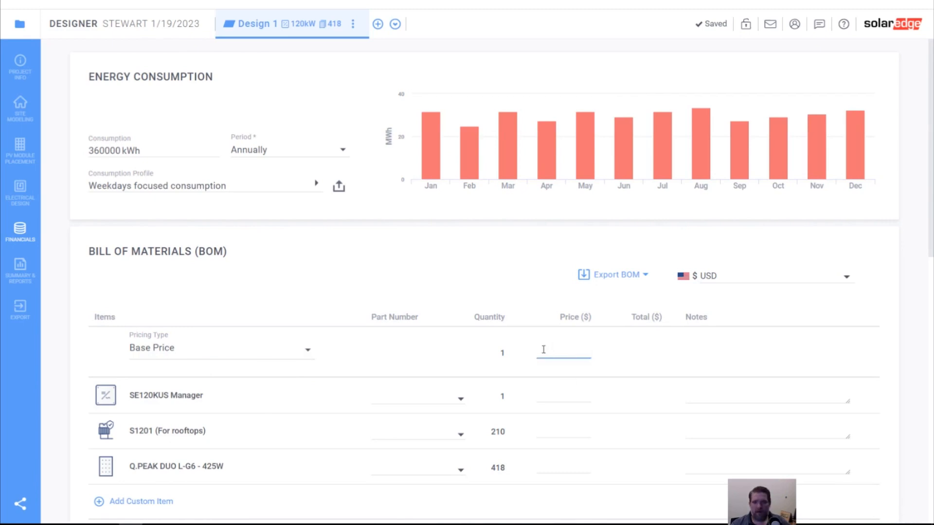
type("5000")
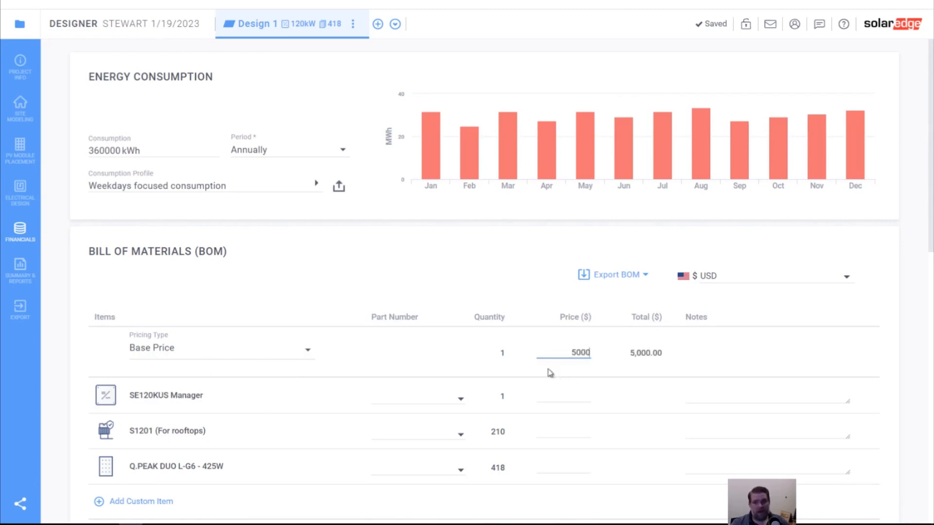
type("00")
left_click(719, 356)
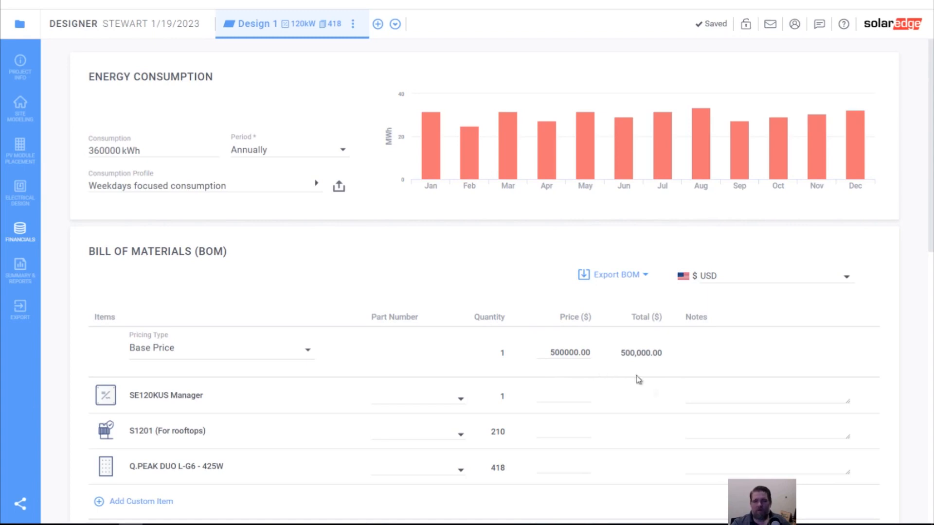
- Choose Pacific Gas & Electric Co as the utility provider for energy consumption and export
scroll(583, 372, "down", 1)
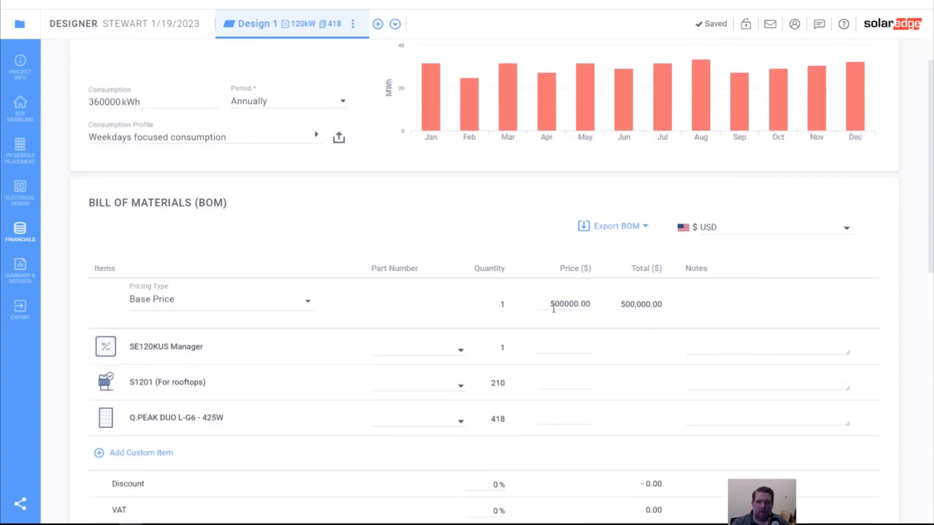
scroll(549, 297, "down", 3)
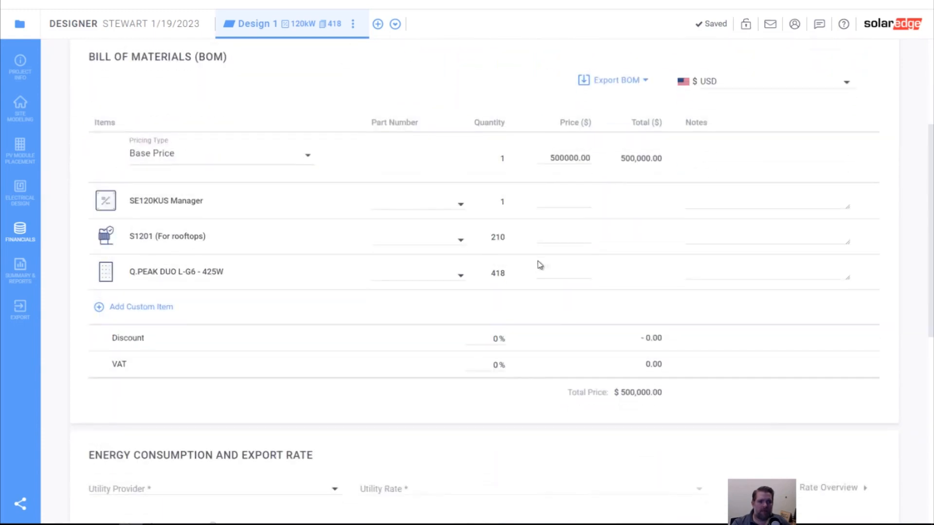
scroll(542, 264, "down", 3)
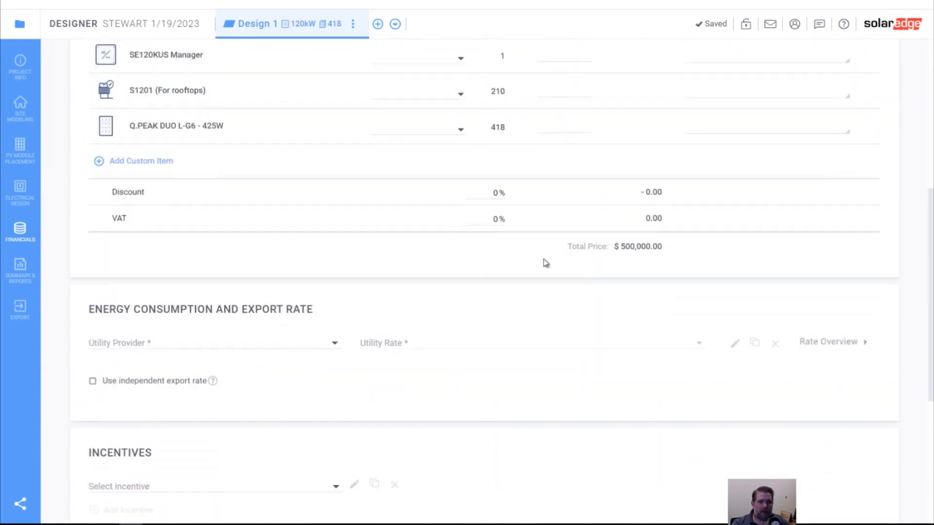
left_click(233, 342)
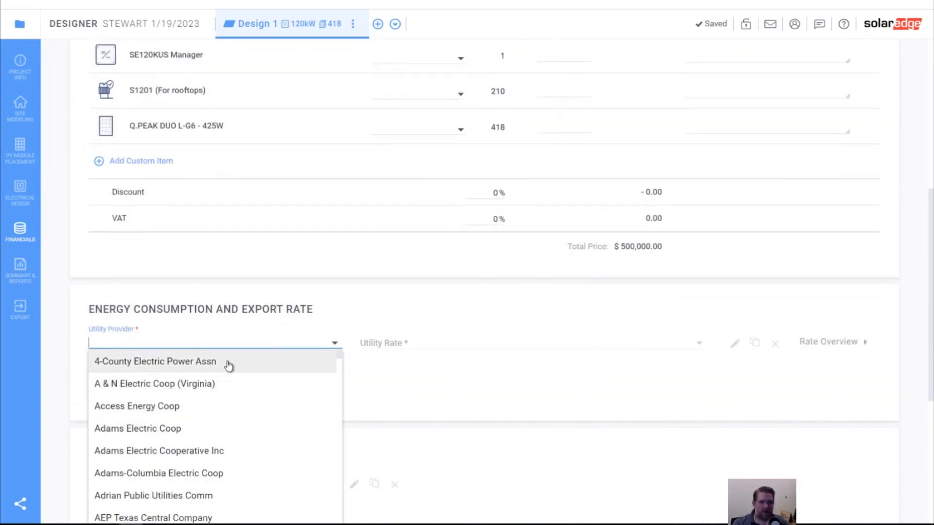
type("pac")
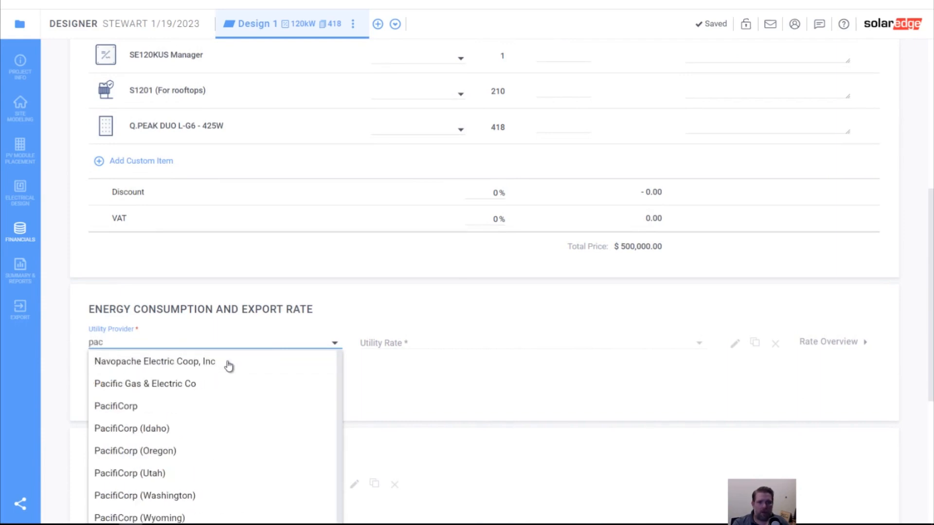
left_click(171, 392)
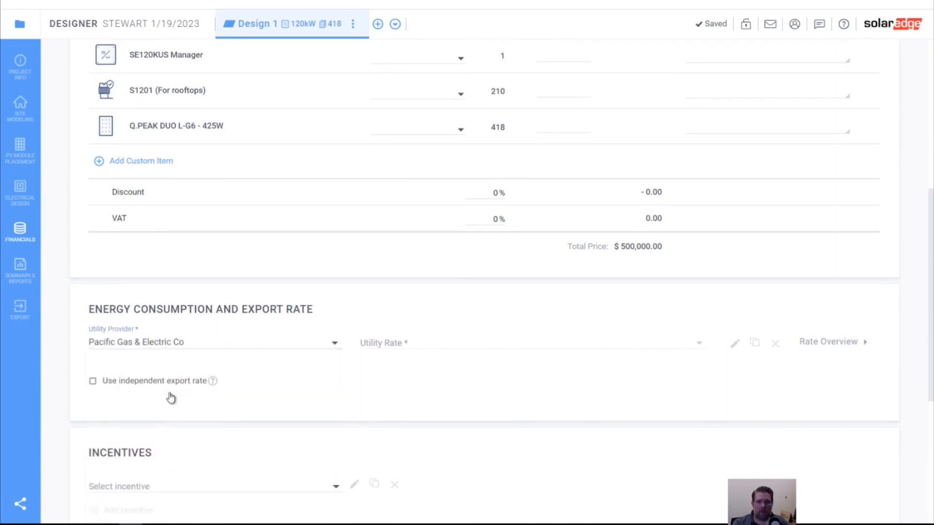
- Find and choose the utility rate E-19 Medium General Demand TOU (Transmission, Voluntary) (from 3/21/2019)
scroll(489, 414, "down", 1)
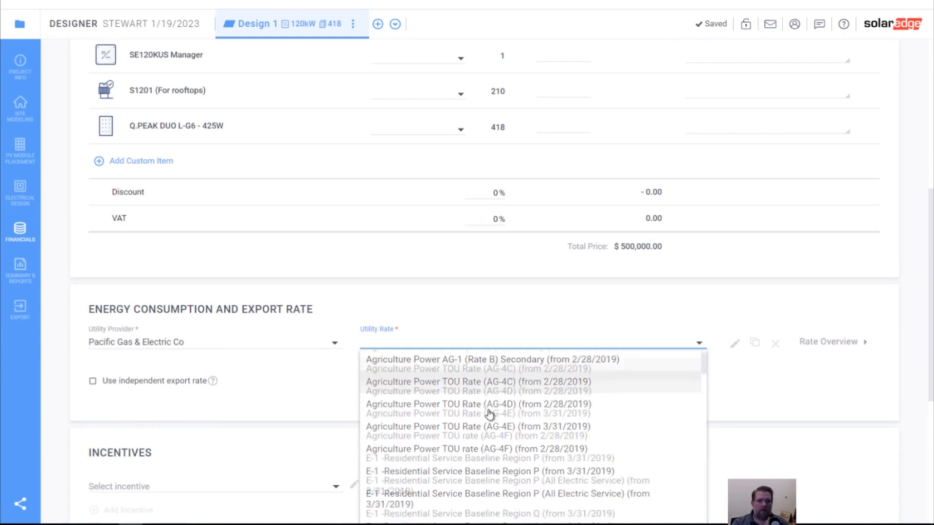
scroll(489, 414, "down", 1)
scroll(489, 414, "up", 2)
scroll(488, 413, "down", 5)
scroll(489, 414, "down", 2)
scroll(486, 411, "up", 10)
scroll(486, 408, "down", 9)
scroll(485, 409, "down", 10)
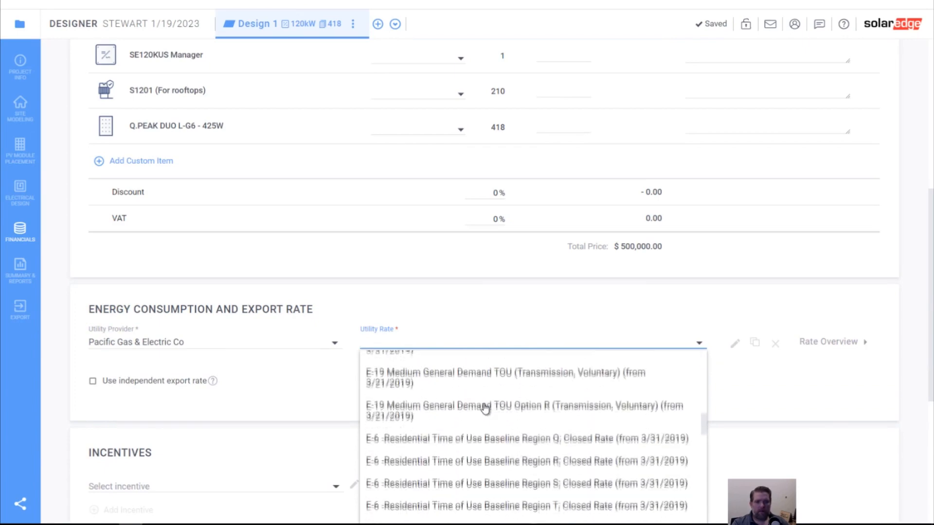
scroll(486, 408, "down", 6)
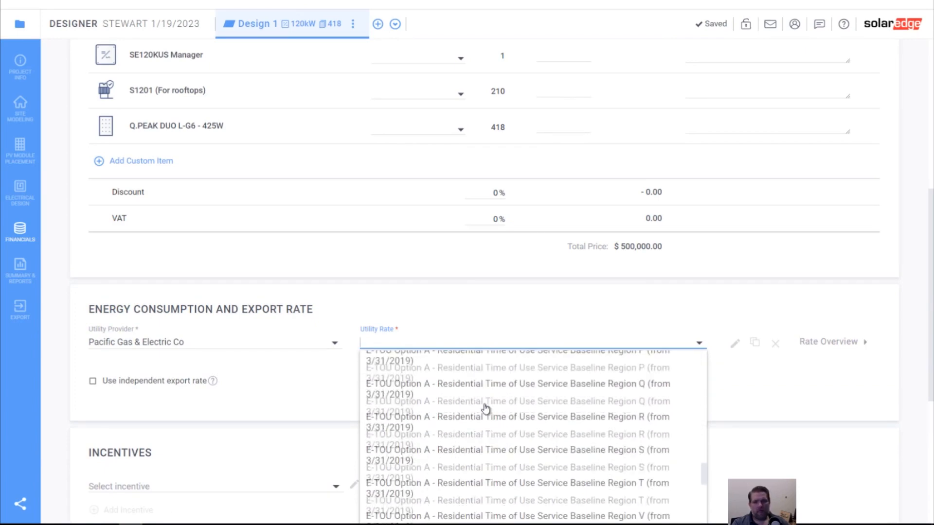
scroll(485, 408, "down", 5)
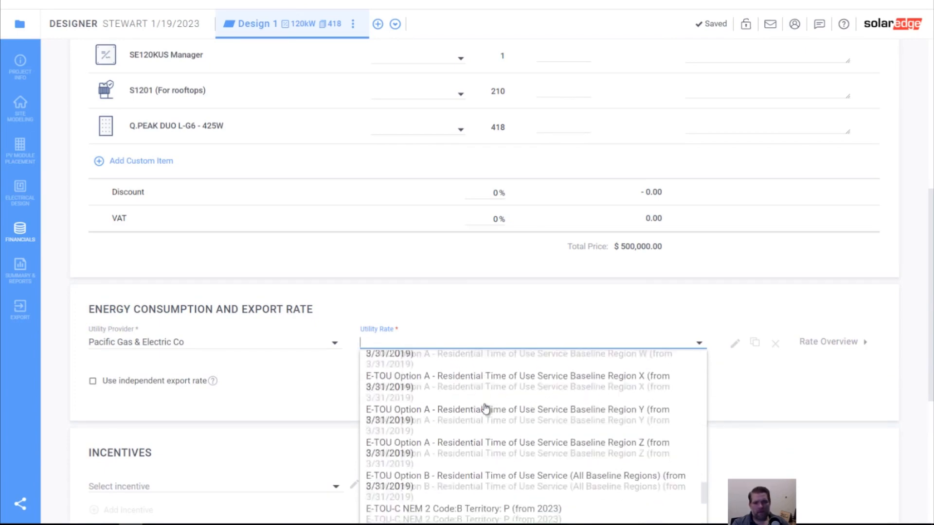
scroll(485, 408, "down", 6)
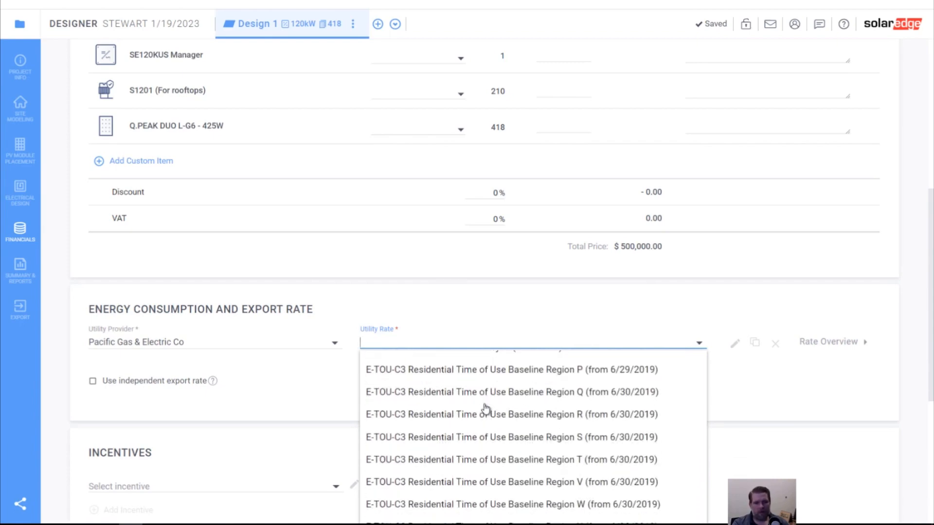
scroll(485, 408, "down", 5)
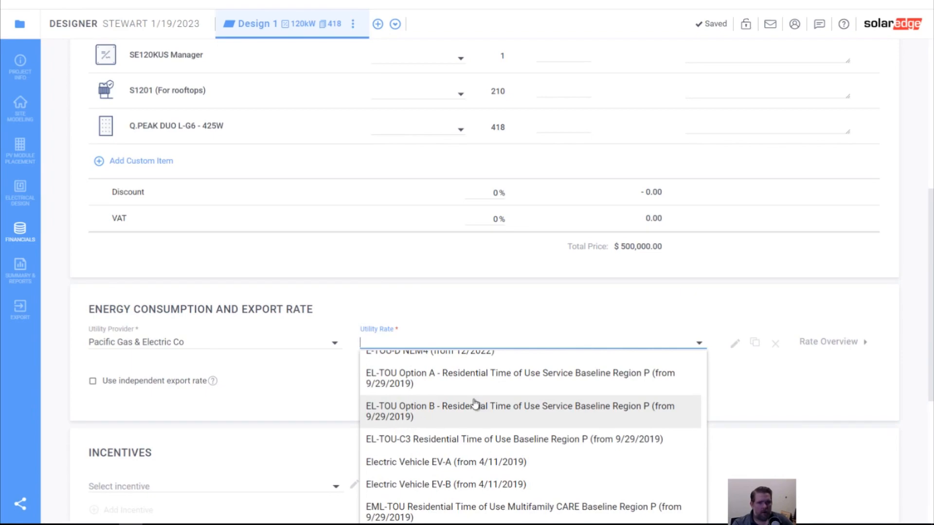
scroll(477, 401, "down", 3)
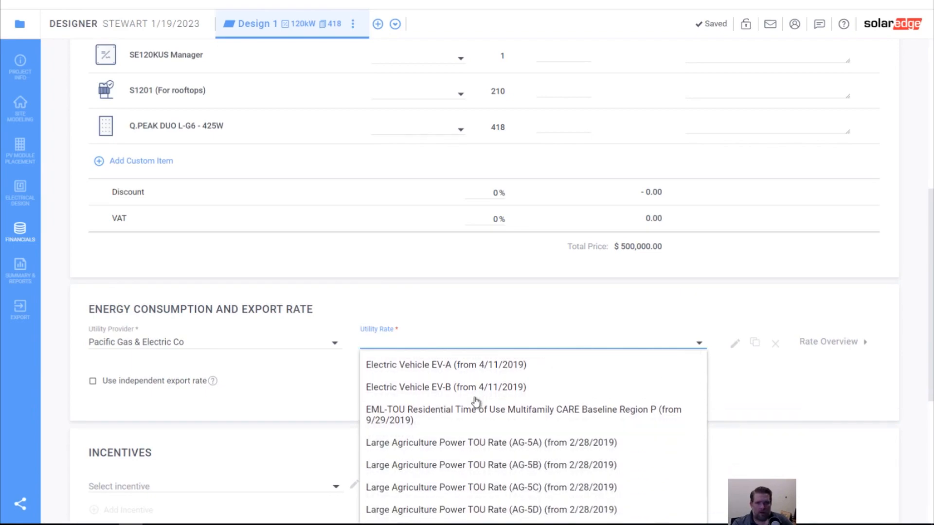
scroll(475, 399, "up", 15)
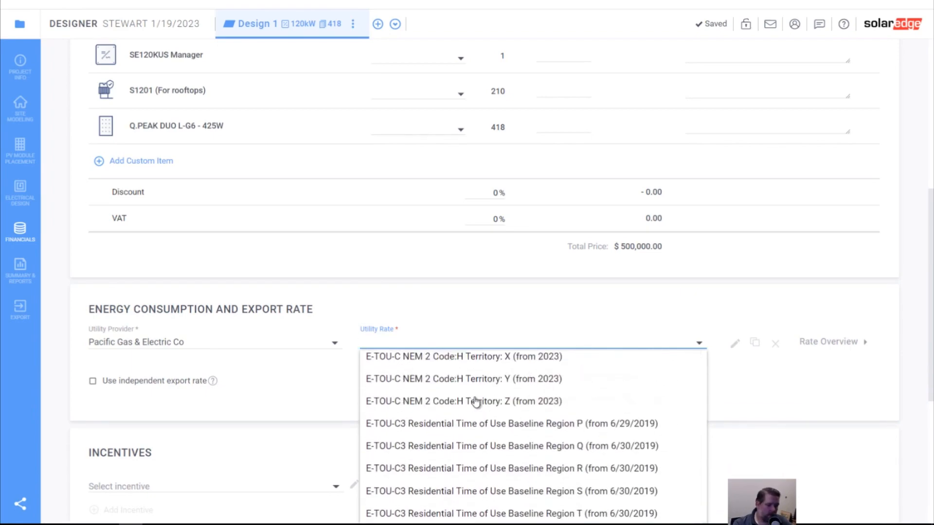
scroll(476, 402, "up", 2)
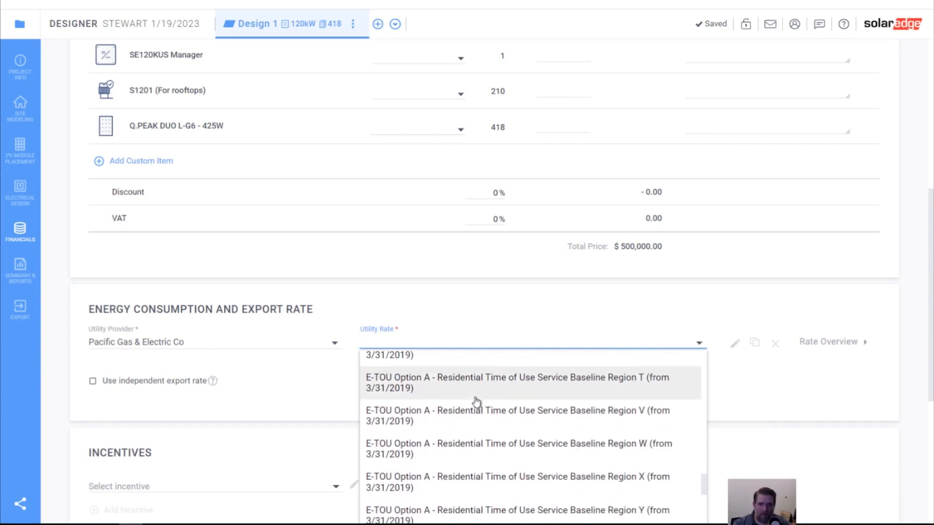
type("me")
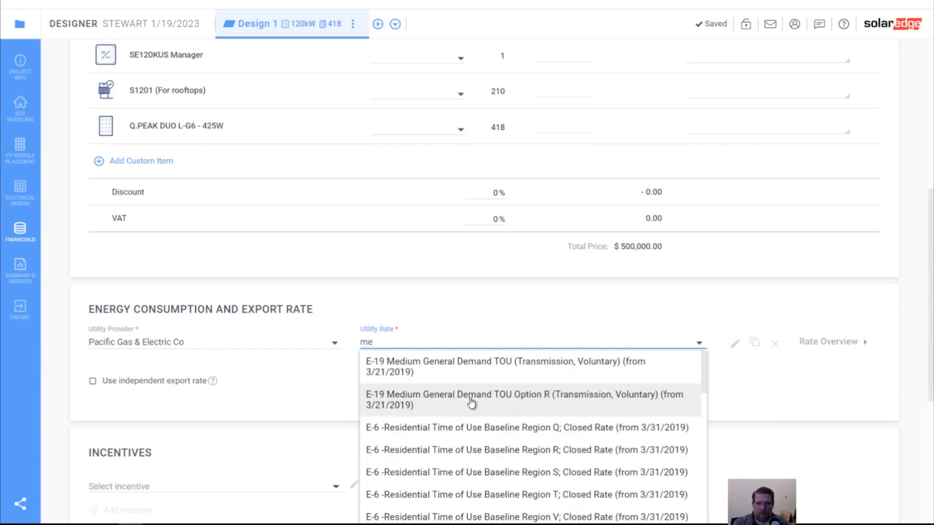
left_click(460, 368)
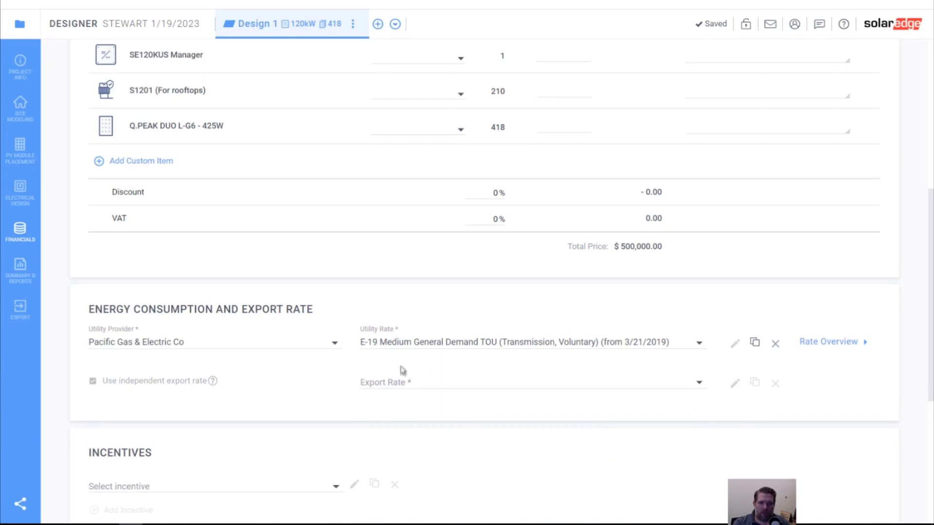
- Choose the 0.09 $/kWh export rate (from 6/29/2021) and apply the ITC 2023 incentive
left_click(438, 384)
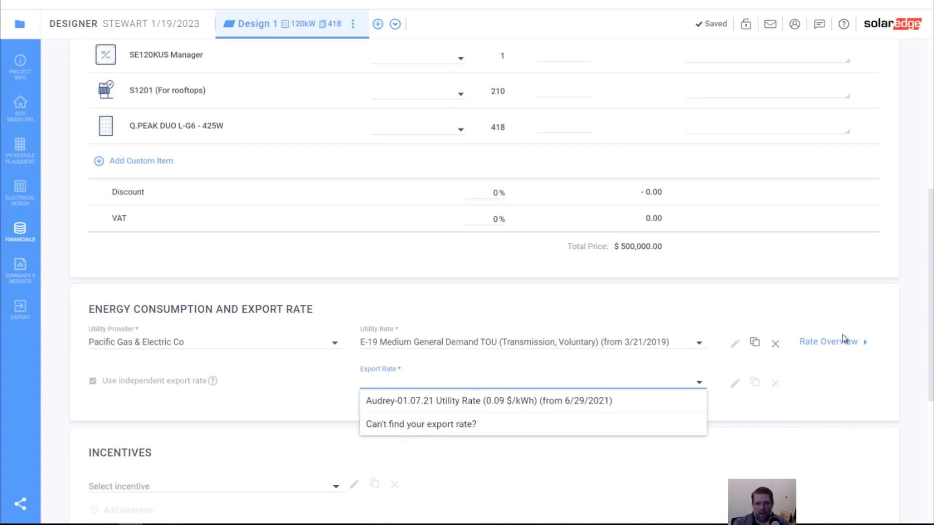
left_click(830, 378)
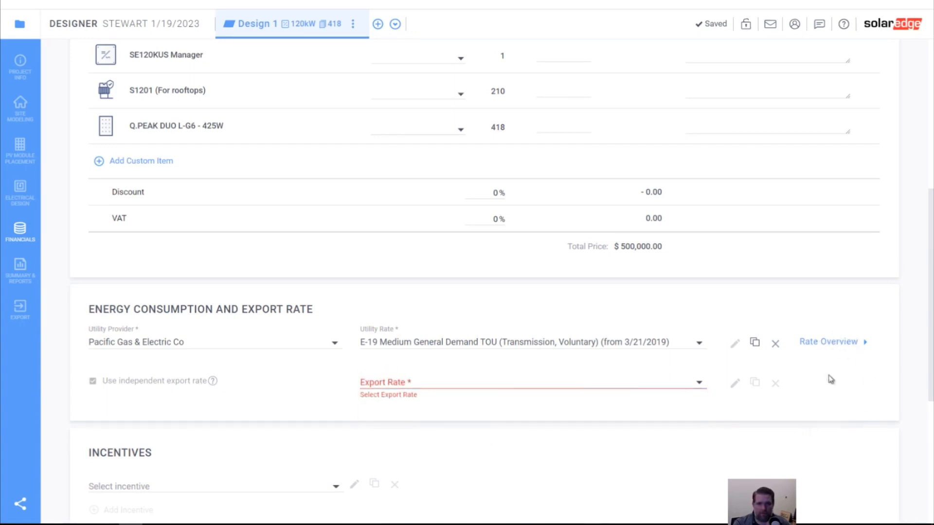
left_click(434, 379)
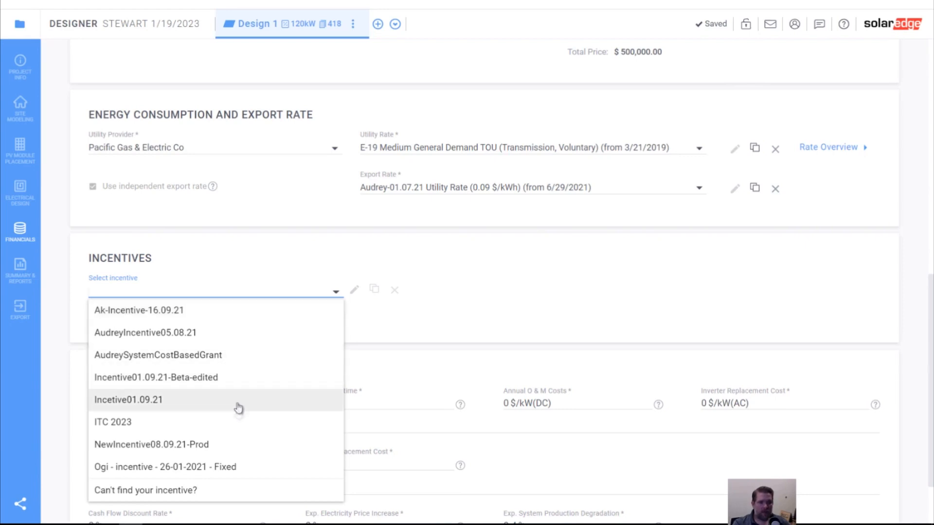
left_click(244, 427)
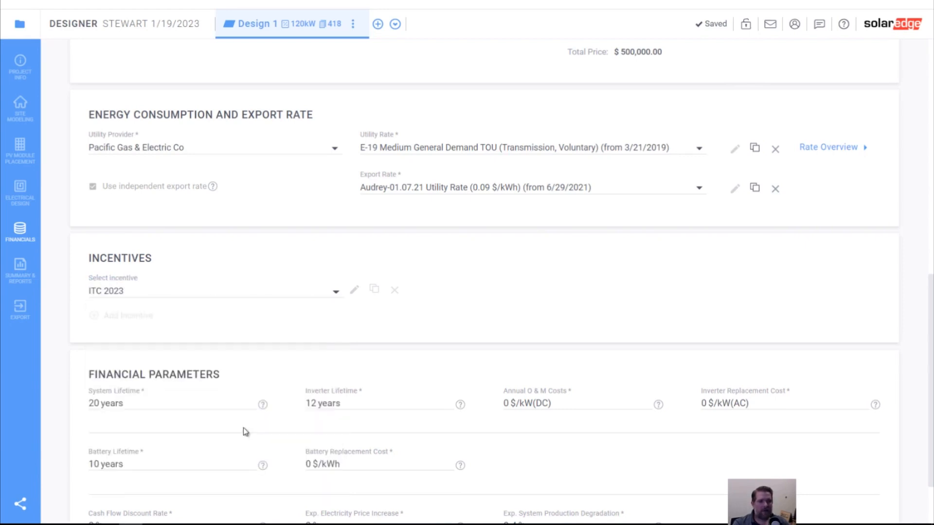
- Set the inverter lifetime to 20 years and the annual O & M costs to 2 $/kW(DC) in the financial parameters
scroll(209, 343, "down", 1)
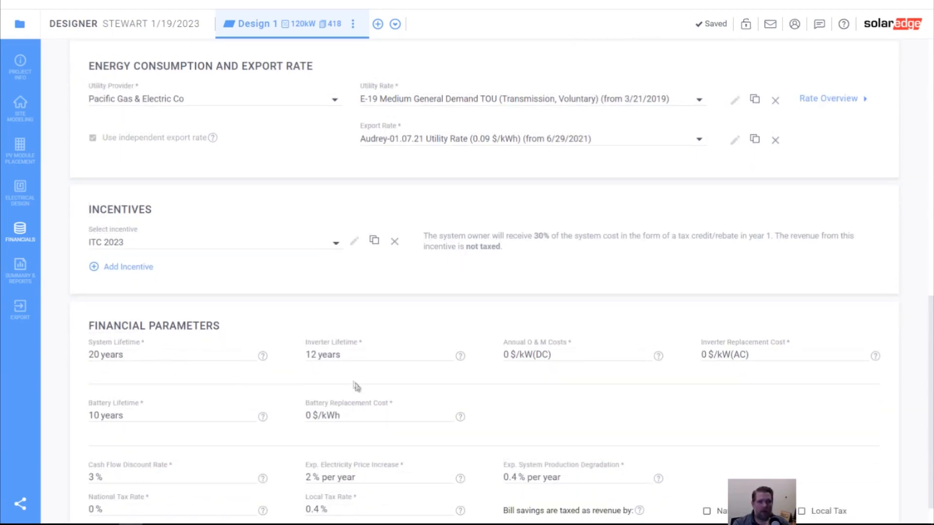
left_click(450, 353)
left_click(450, 353)
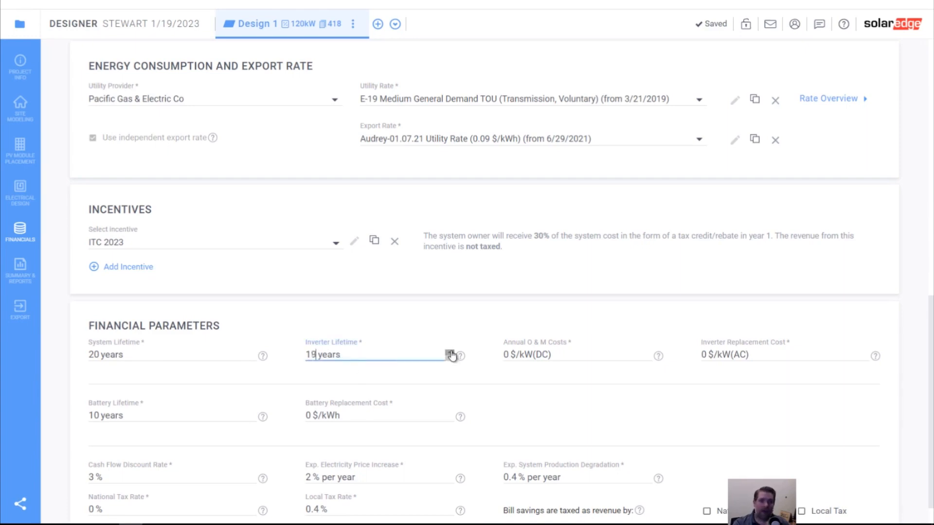
left_click(510, 381)
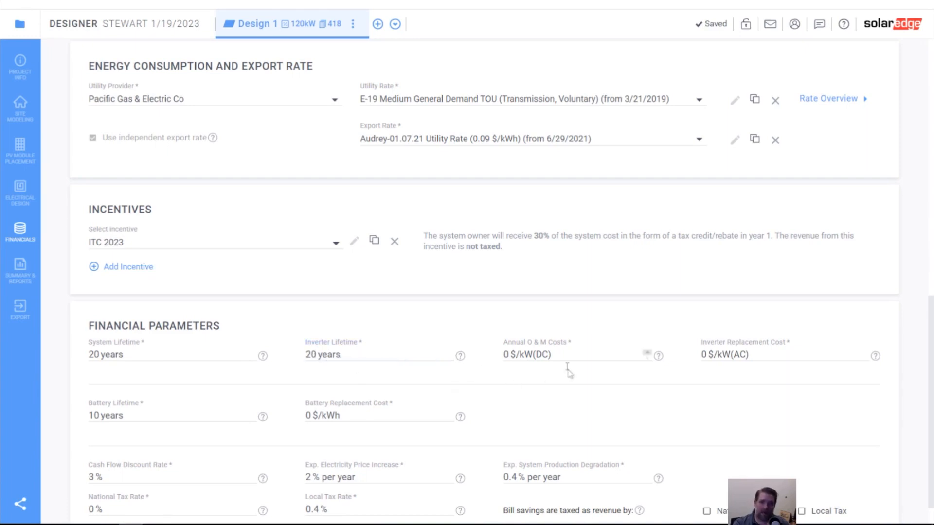
left_click(647, 352)
left_click(647, 352)
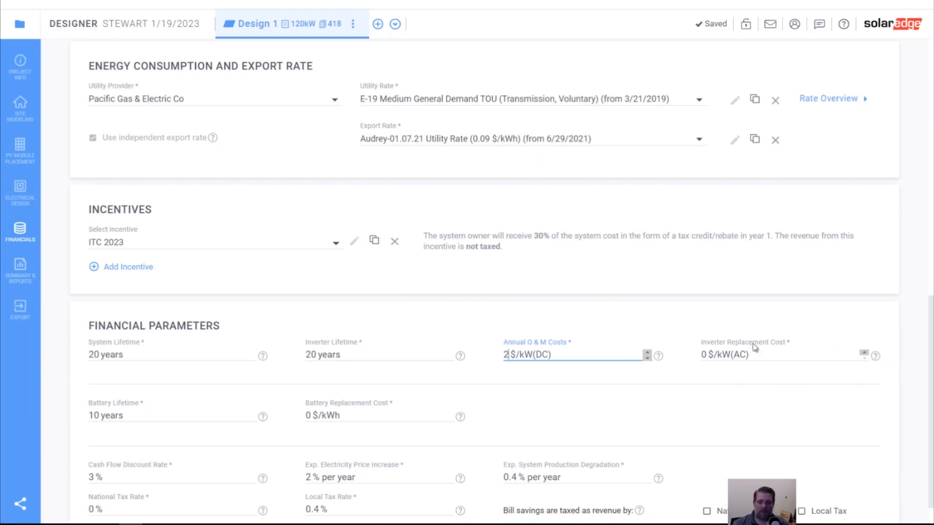
- Set the inverter replacement cost to 300 $/kW(AC)
left_click(695, 356)
type("300")
left_click(647, 387)
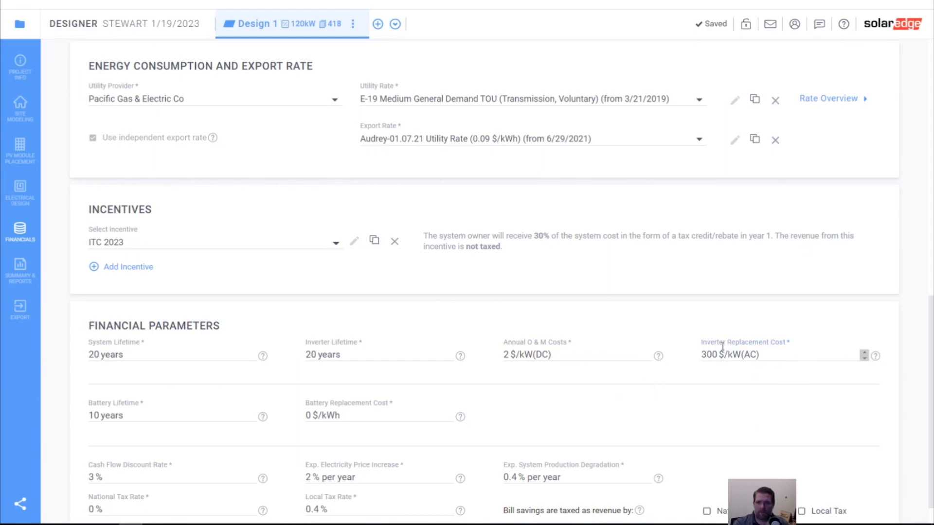
left_click(864, 358)
left_click(864, 352)
- Replace the inverter replacement cost with 0.5 $/kW(AC)
double_click(713, 353)
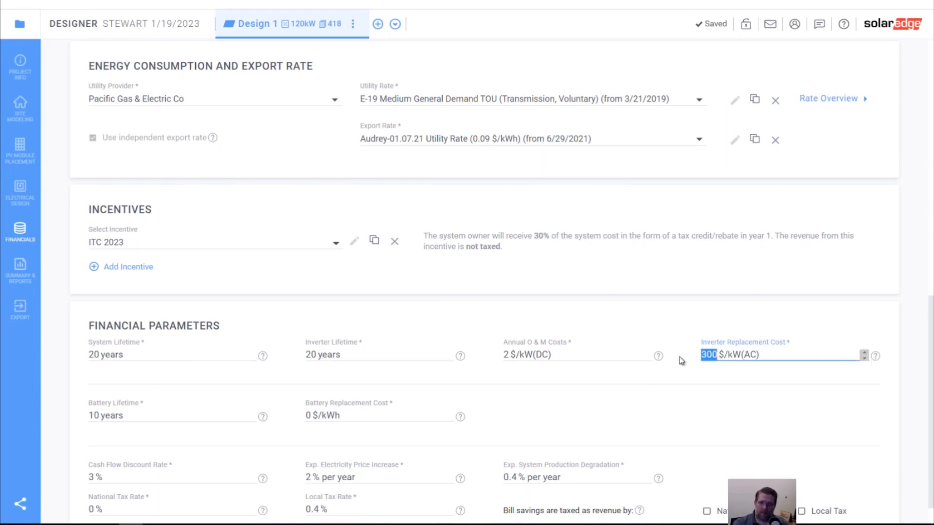
key("BackSpace")
type("0.5")
left_click(665, 401)
- Look over the completed financial settings and open the project's summary and reports
scroll(292, 384, "down", 1)
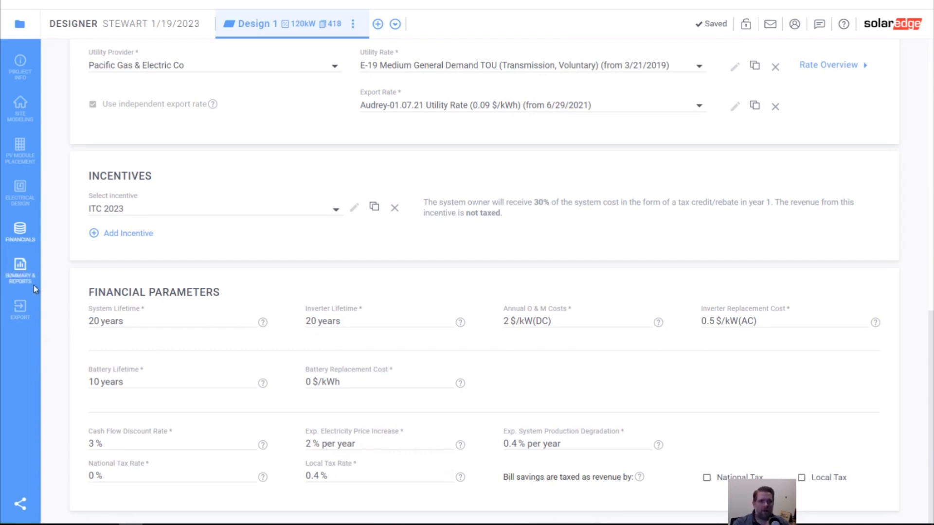
scroll(314, 386, "up", 10)
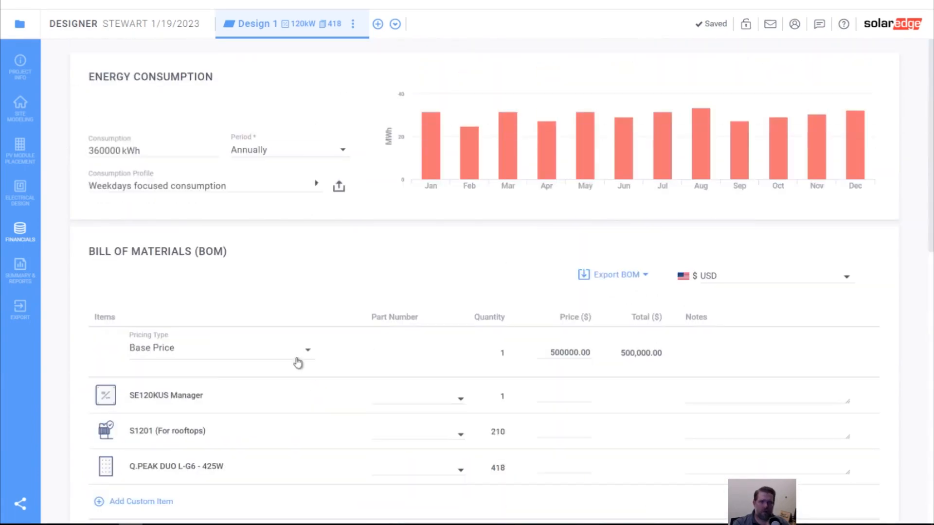
scroll(298, 360, "down", 10)
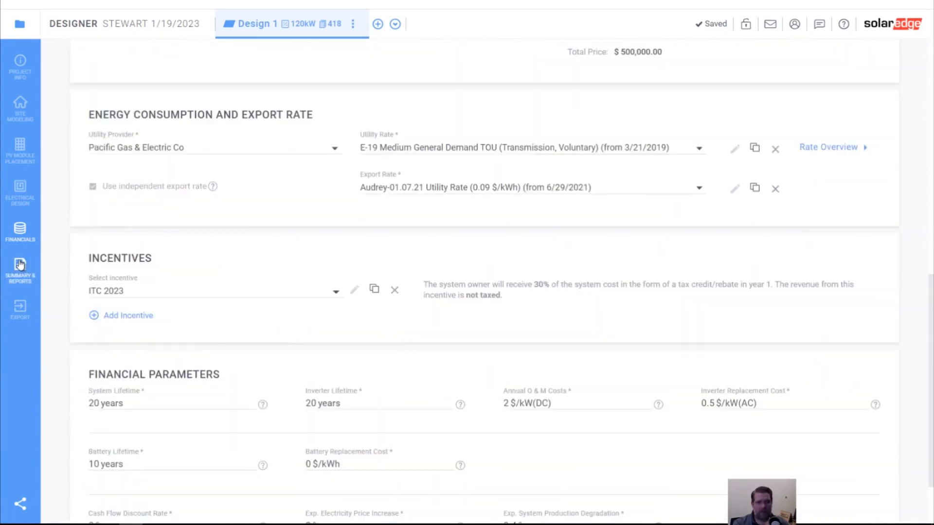
scroll(241, 327, "up", 10)
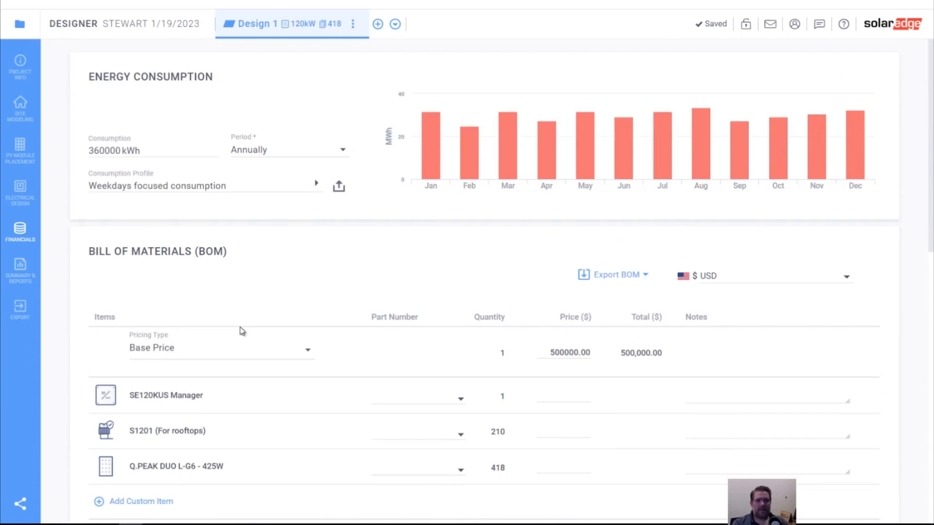
left_click(17, 273)
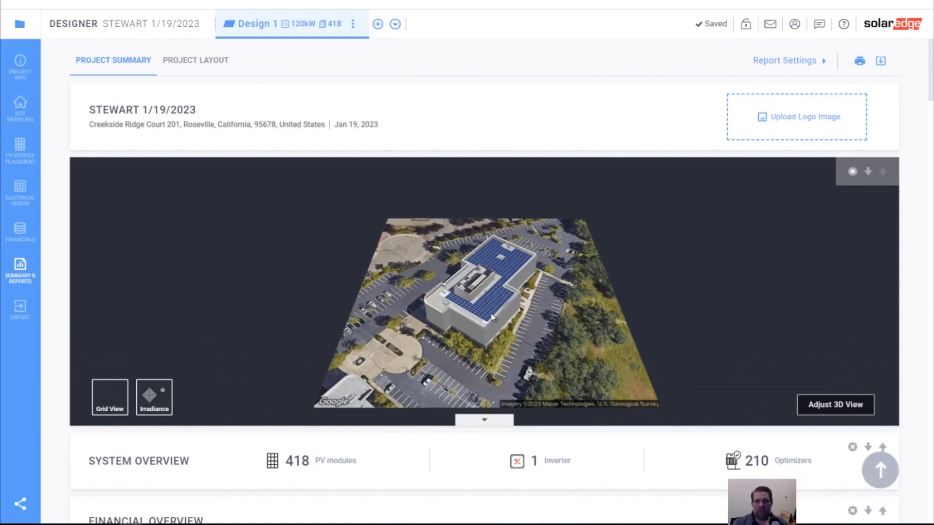
- Adjust the report's 3D view to a closer, angled look at the building and its rooftop solar modules
left_click(833, 404)
scroll(497, 283, "up", 5)
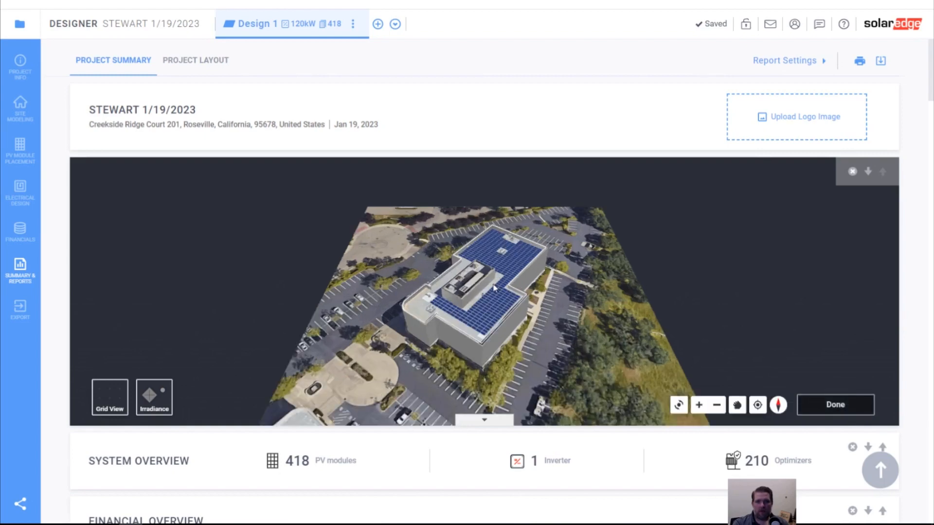
left_click_drag(477, 356, 342, 221)
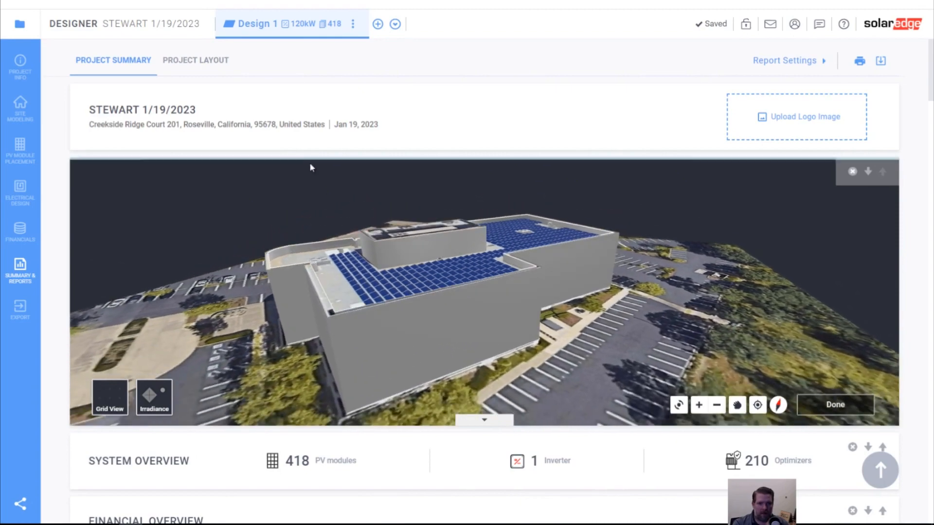
scroll(351, 308, "up", 5)
scroll(358, 305, "up", 3)
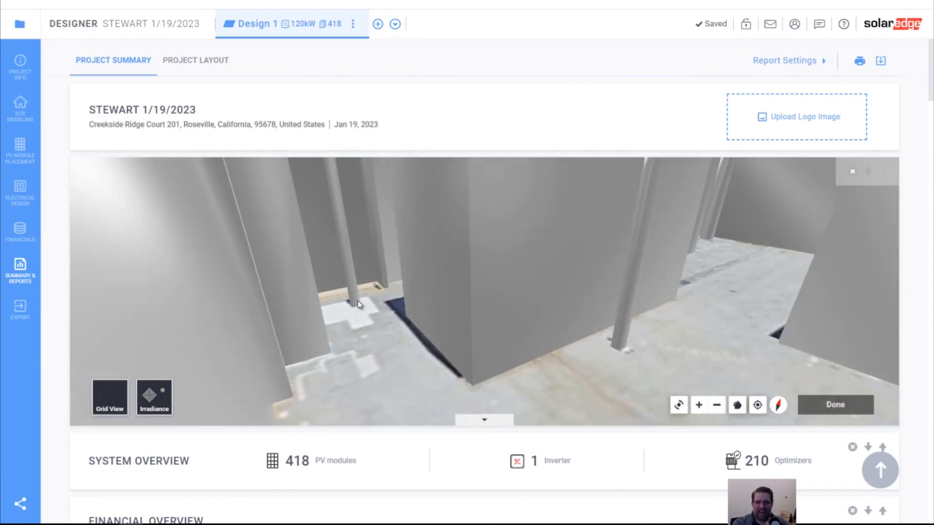
scroll(359, 304, "down", 3)
scroll(390, 302, "up", 1)
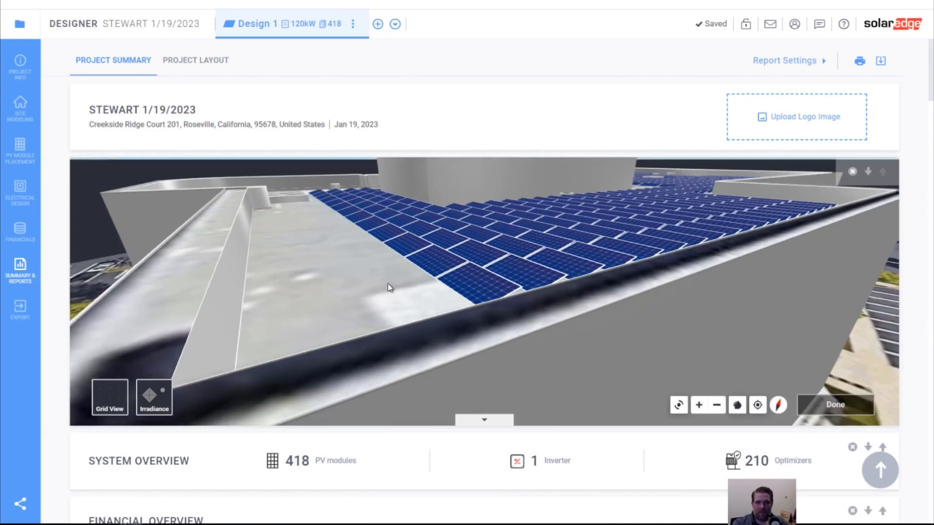
scroll(390, 288, "down", 5)
left_click_drag(388, 259, 515, 379)
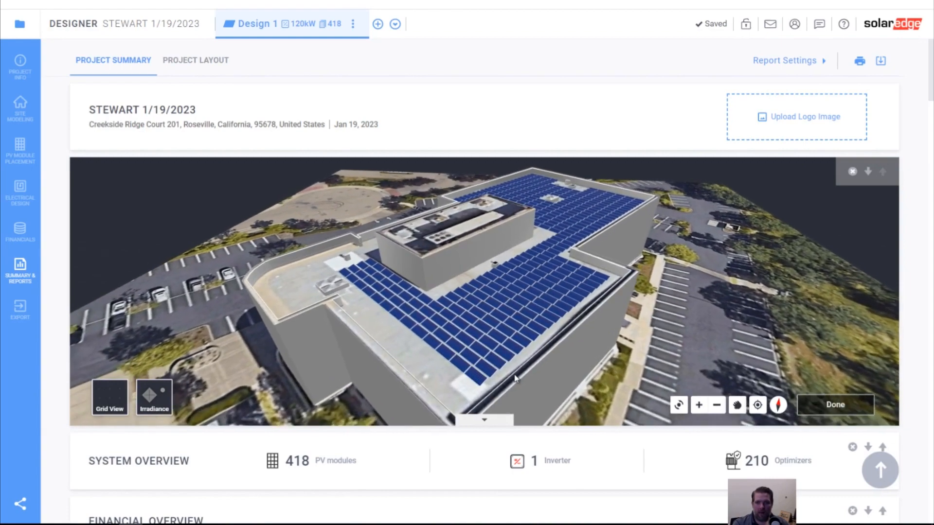
- Preview the irradiance overlay and grid view, restore the plain satellite view, and finish adjusting the 3D image
left_click(161, 399)
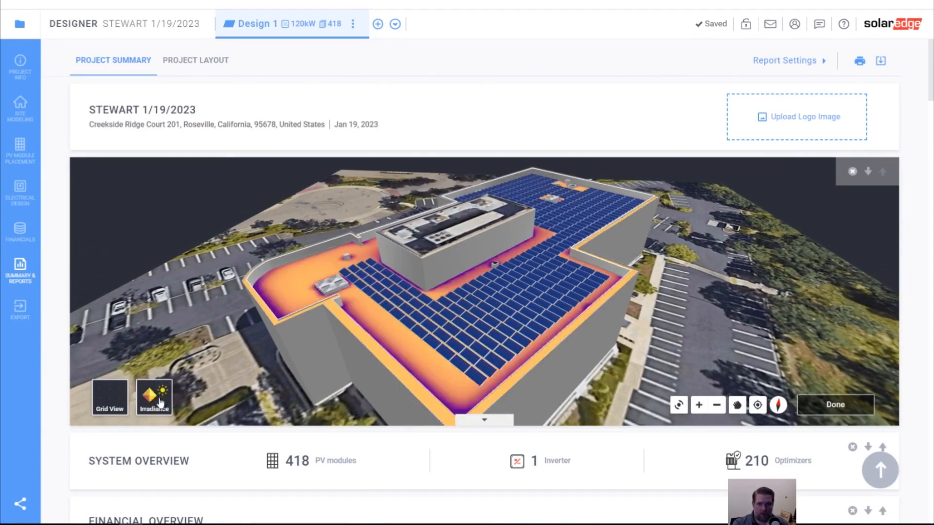
left_click(107, 408)
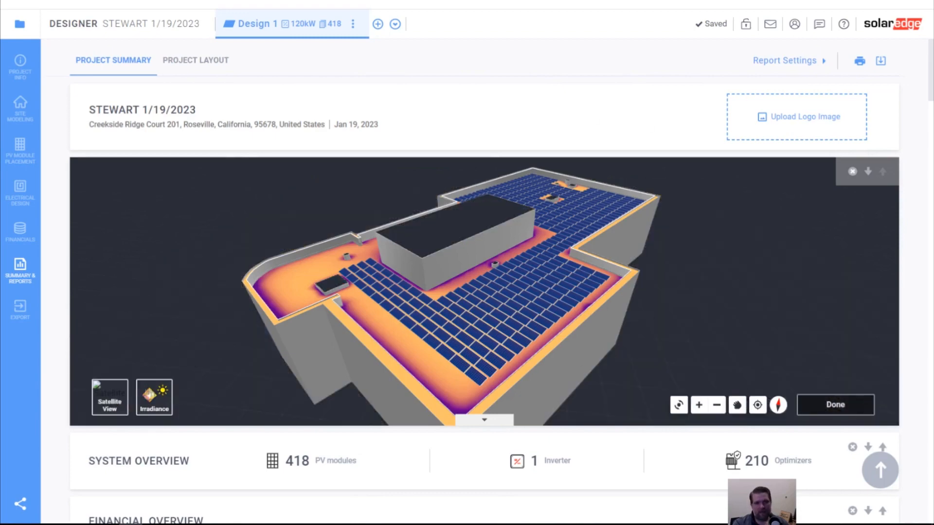
left_click(109, 409)
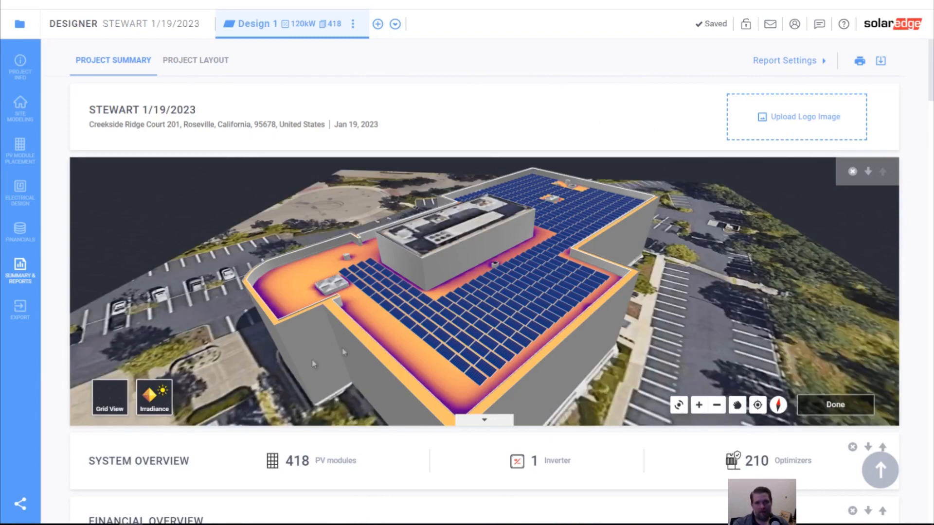
left_click(150, 408)
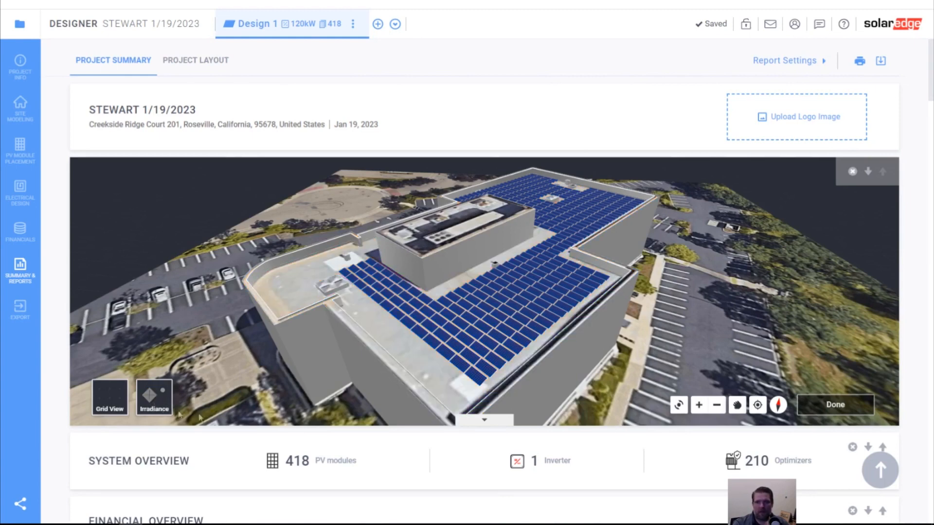
left_click(842, 408)
- Review the system overview, financial overview, simulation results, and the production and consumption charts in the project summary
scroll(533, 360, "down", 4)
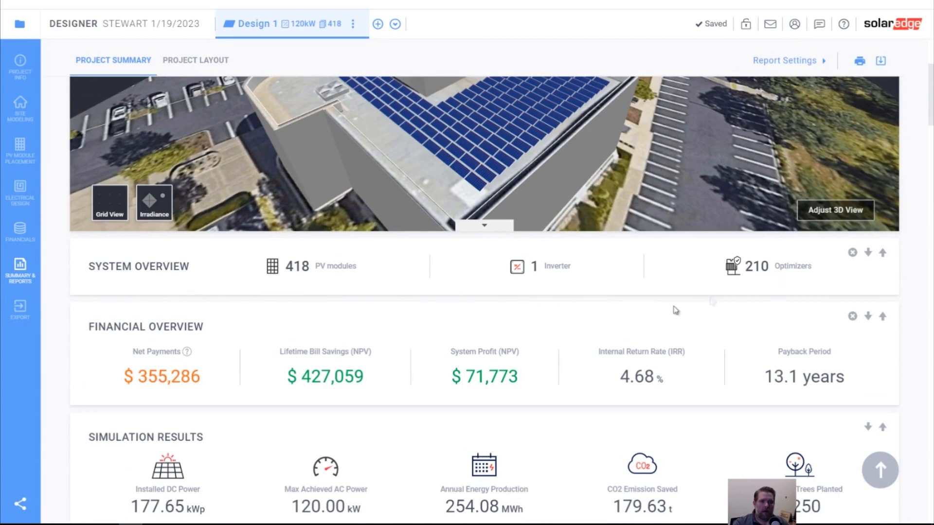
scroll(165, 365, "down", 1)
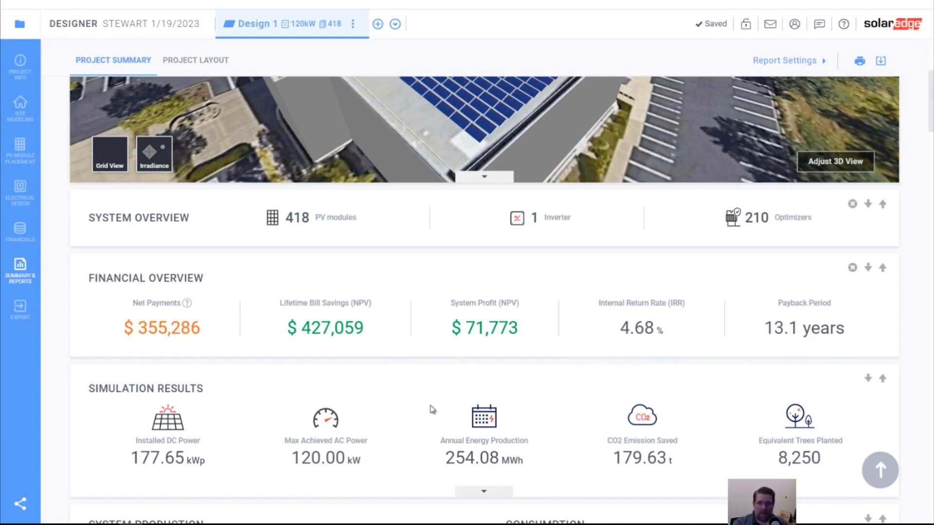
scroll(432, 409, "down", 4)
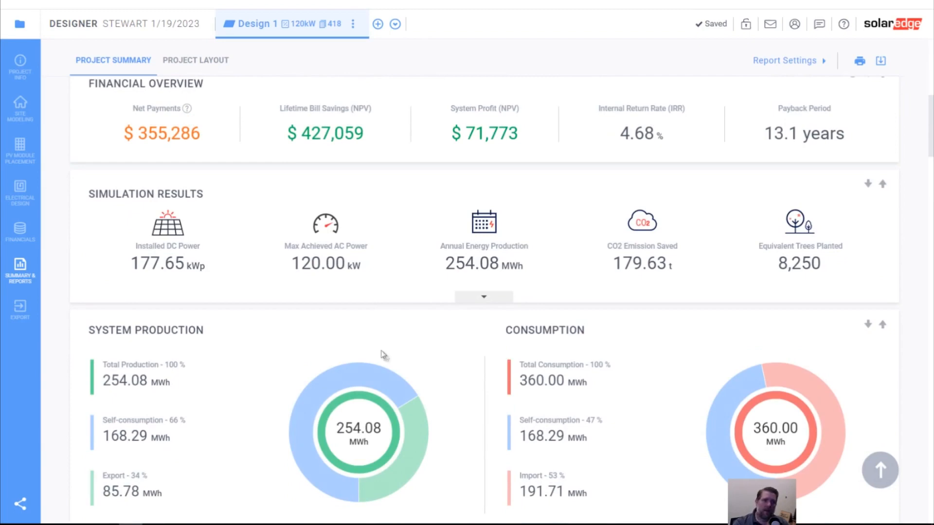
scroll(389, 355, "up", 1)
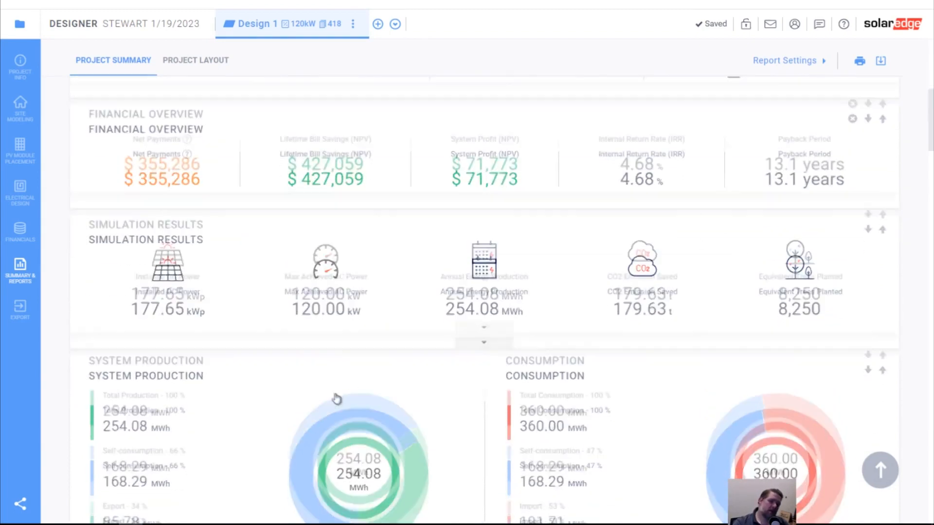
scroll(336, 398, "down", 1)
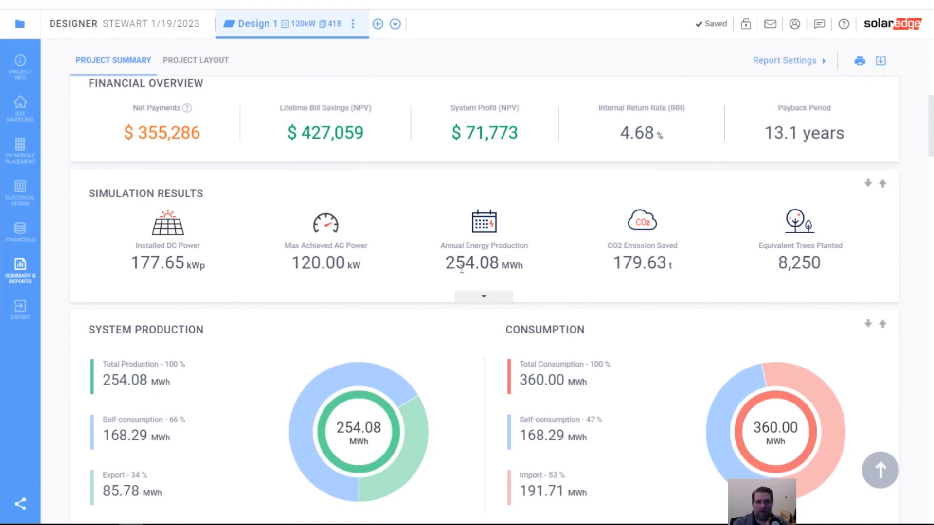
scroll(458, 262, "down", 2)
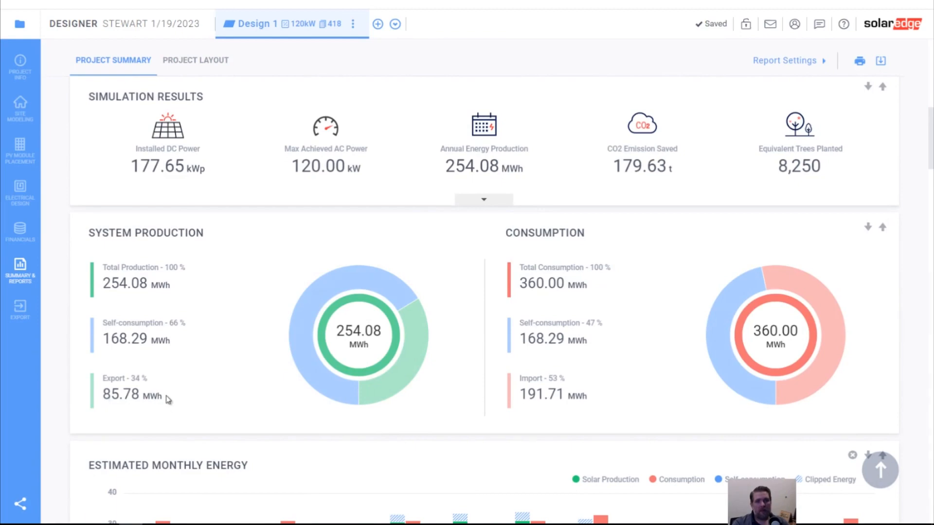
mouse_move(423, 335)
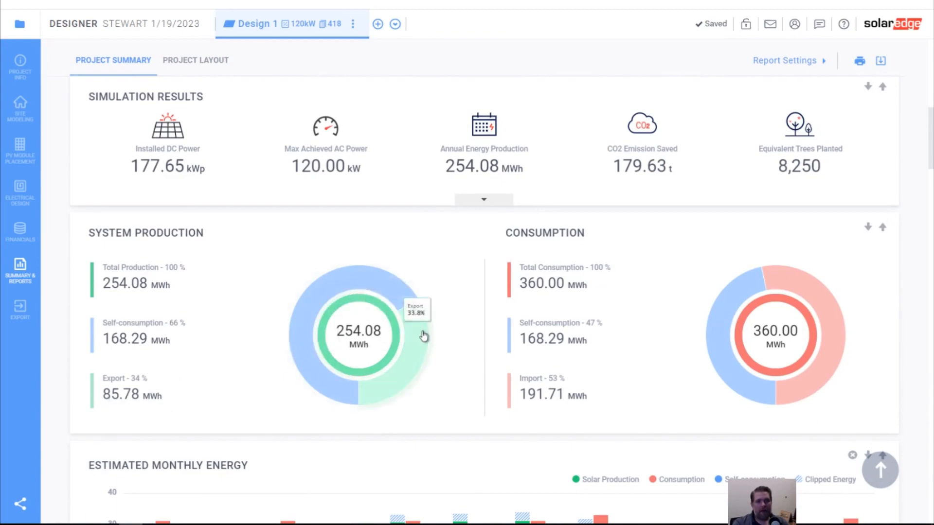
scroll(424, 336, "up", 4)
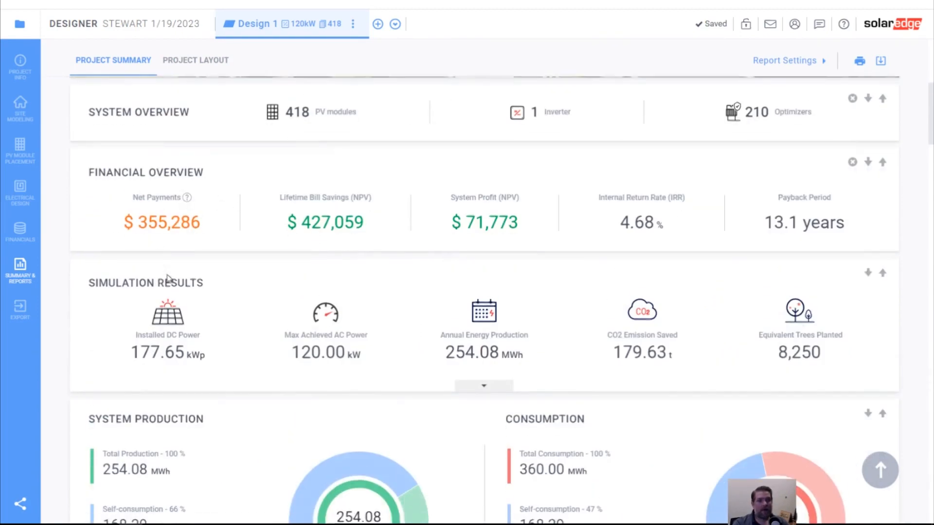
scroll(167, 278, "down", 4)
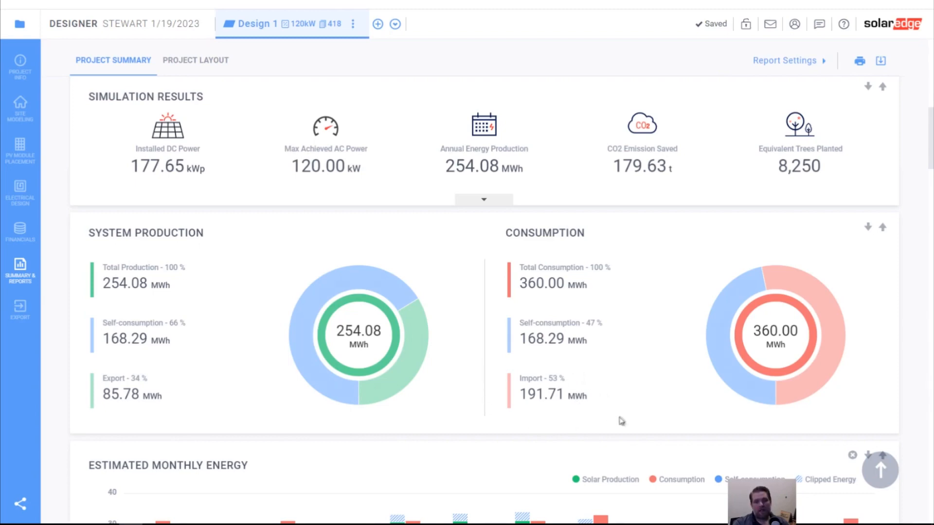
- Look over the estimated monthly energy chart and expand its month-by-month data table
scroll(502, 392, "down", 6)
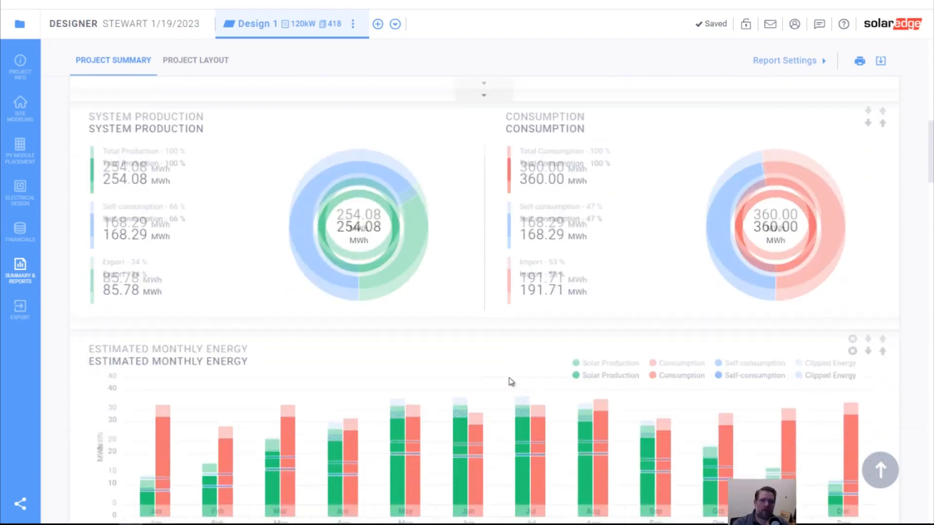
scroll(442, 347, "down", 2)
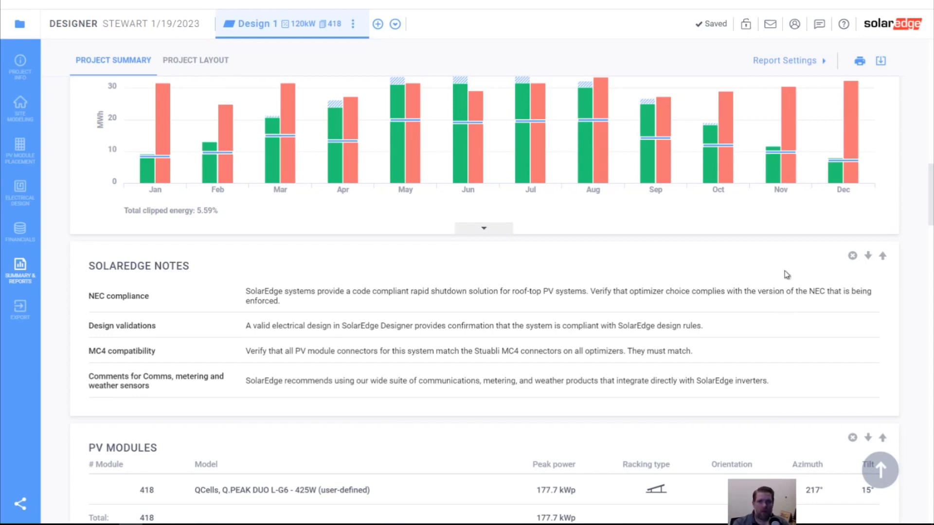
left_click(492, 234)
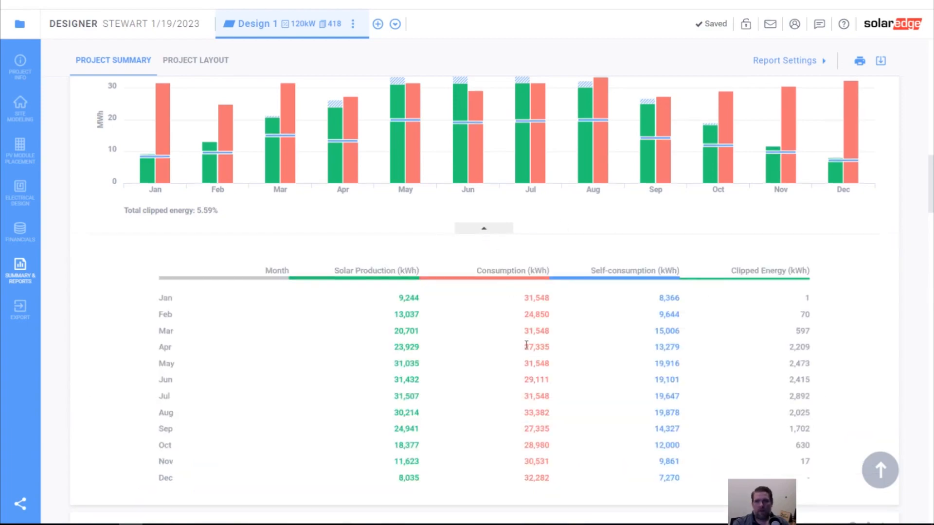
- Remove the SolarEdge Notes and PV Modules sections from the project summary
scroll(529, 348, "down", 8)
scroll(559, 321, "down", 3)
scroll(602, 294, "up", 6)
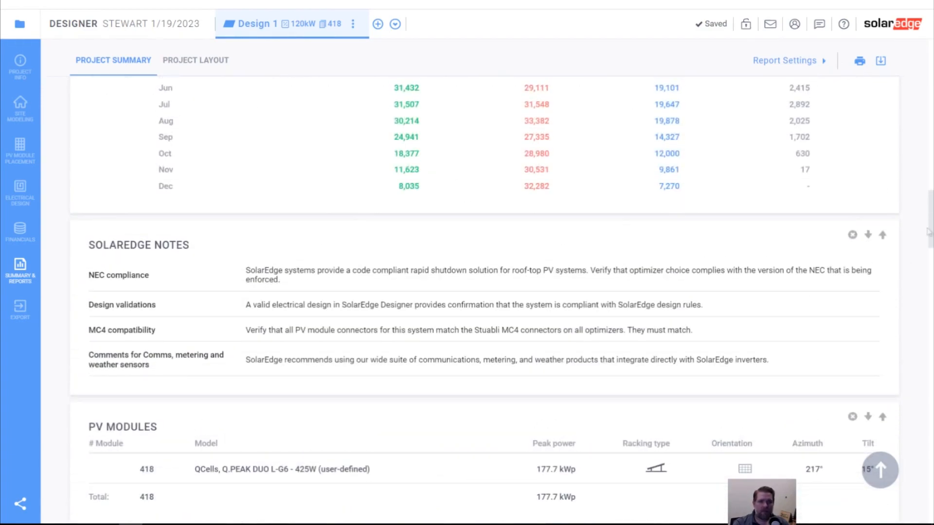
left_click(853, 236)
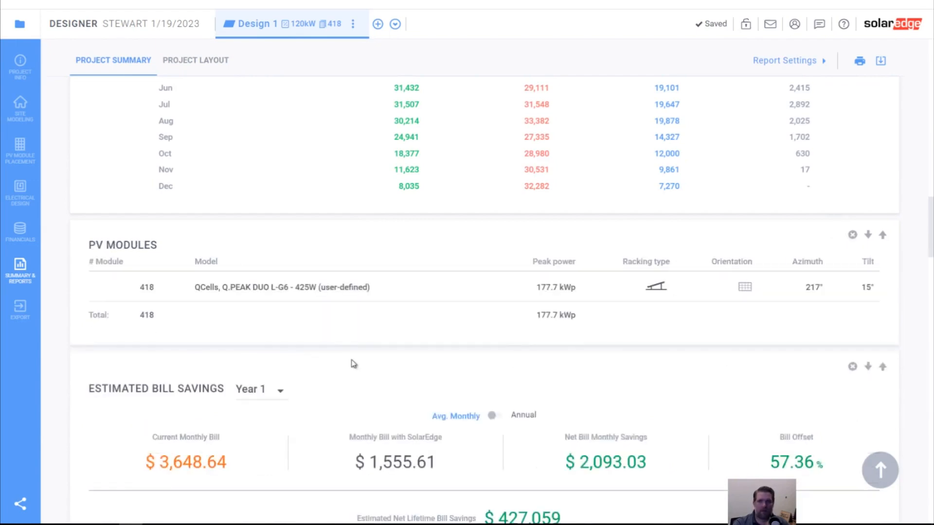
left_click(852, 235)
- Switch the estimated bill savings to Year 9 and remove that section from the project summary
scroll(163, 265, "down", 3)
scroll(216, 273, "up", 3)
left_click(276, 259)
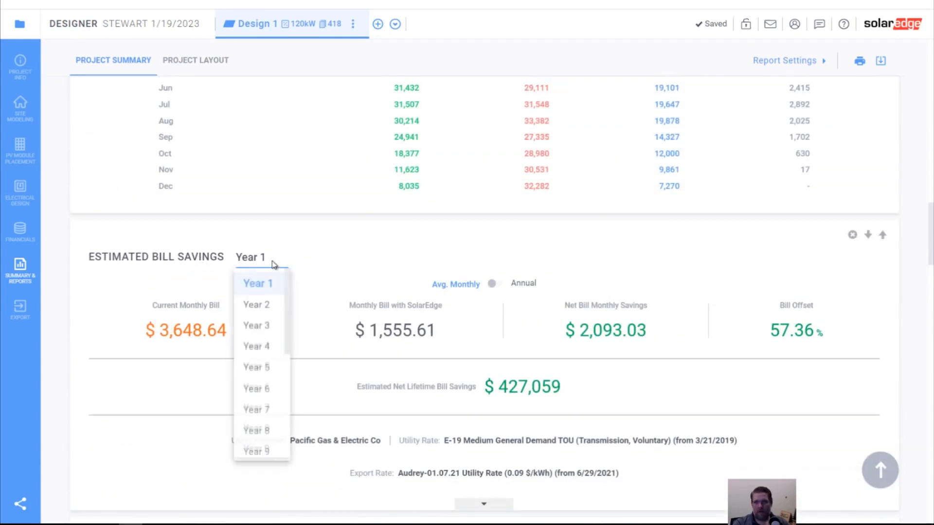
left_click(269, 452)
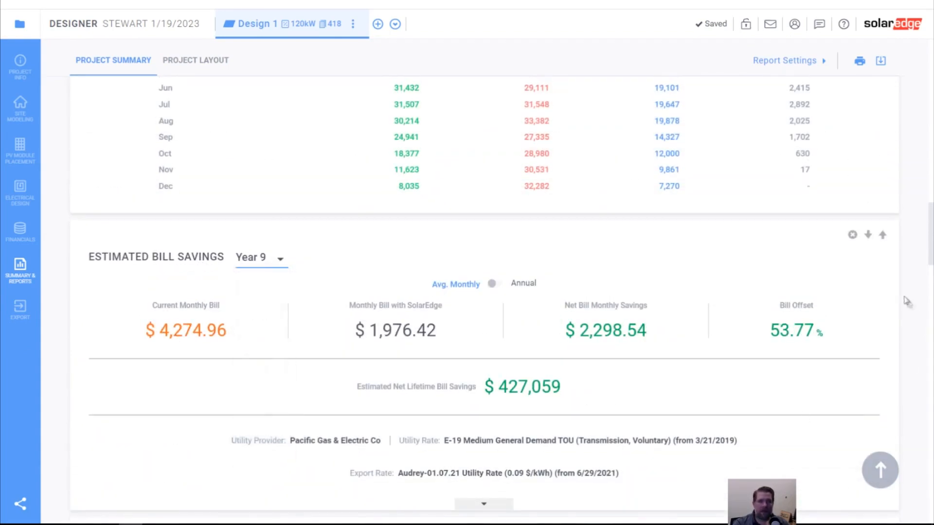
left_click(852, 236)
- Examine the yearly cumulative cash flow chart in the detailed financial analysis
scroll(443, 309, "down", 3)
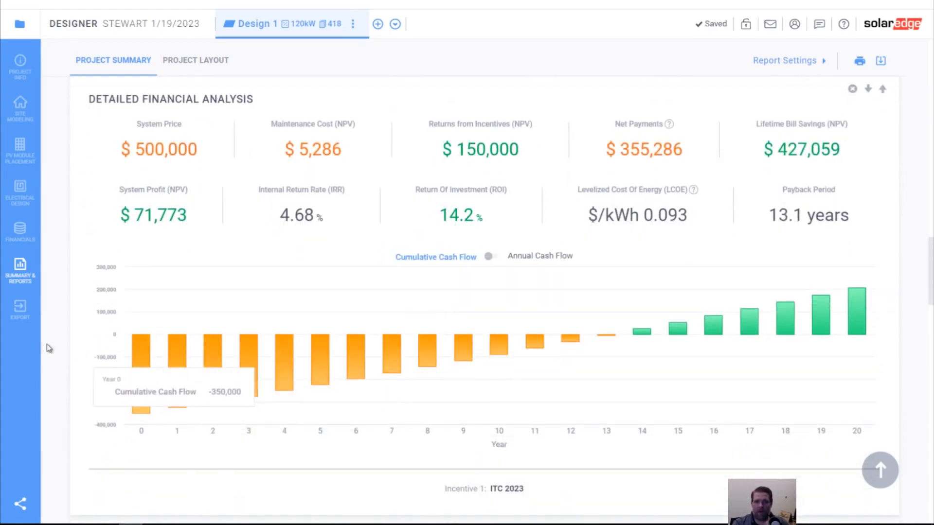
mouse_move(614, 338)
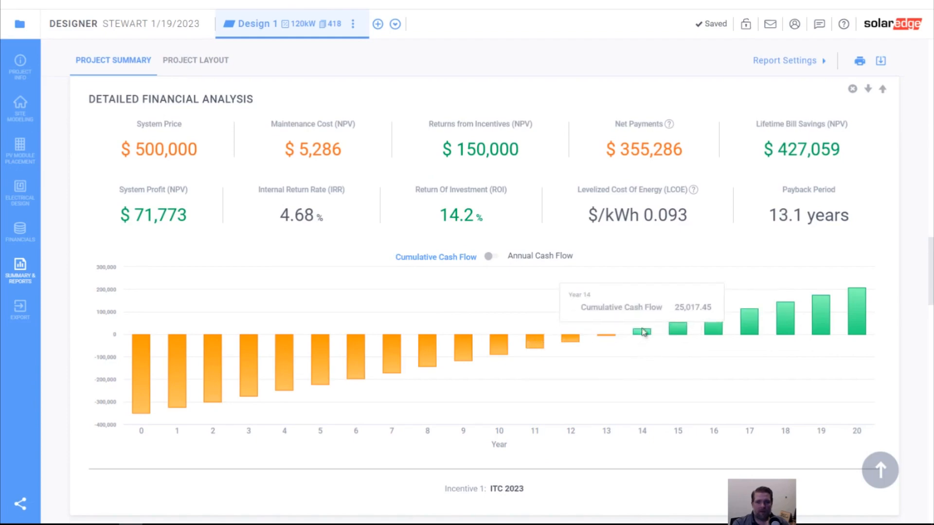
mouse_move(858, 334)
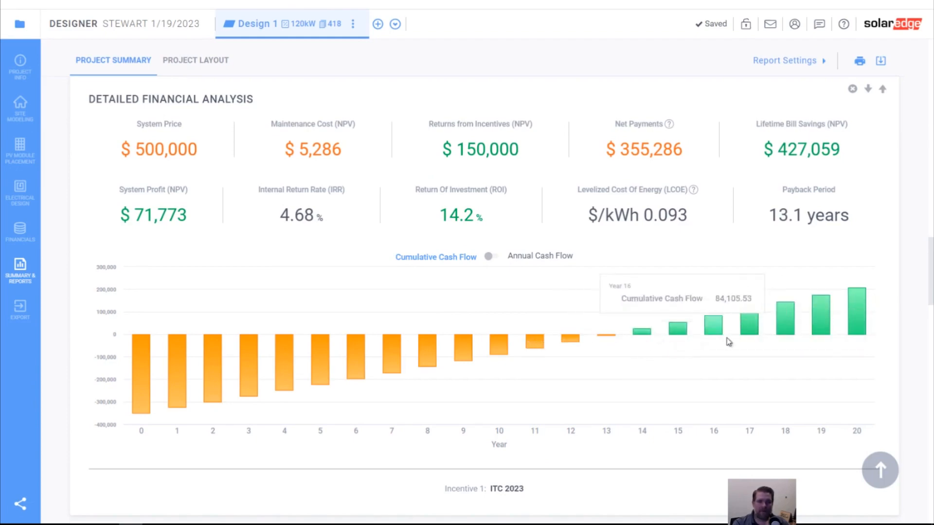
- Remove the Bill of Materials (BOM) section from the project summary
scroll(575, 350, "down", 1)
scroll(575, 350, "down", 15)
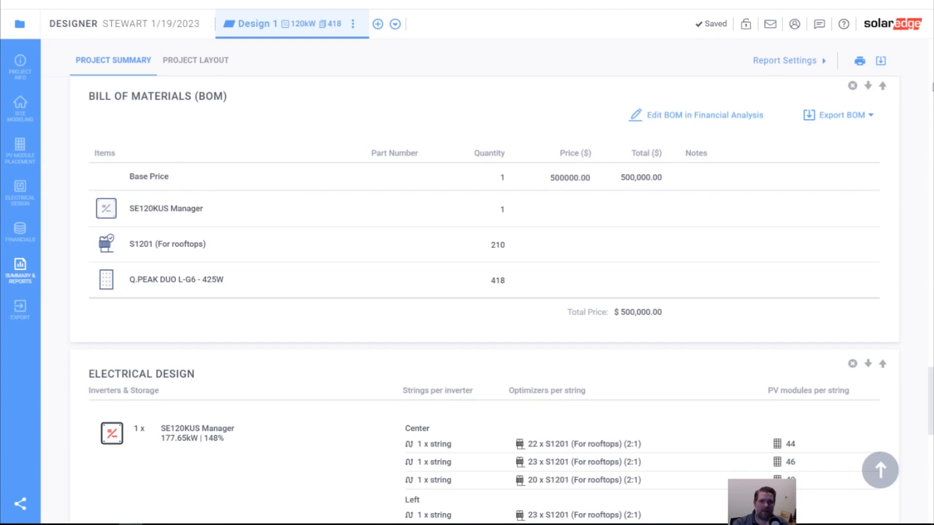
left_click(853, 87)
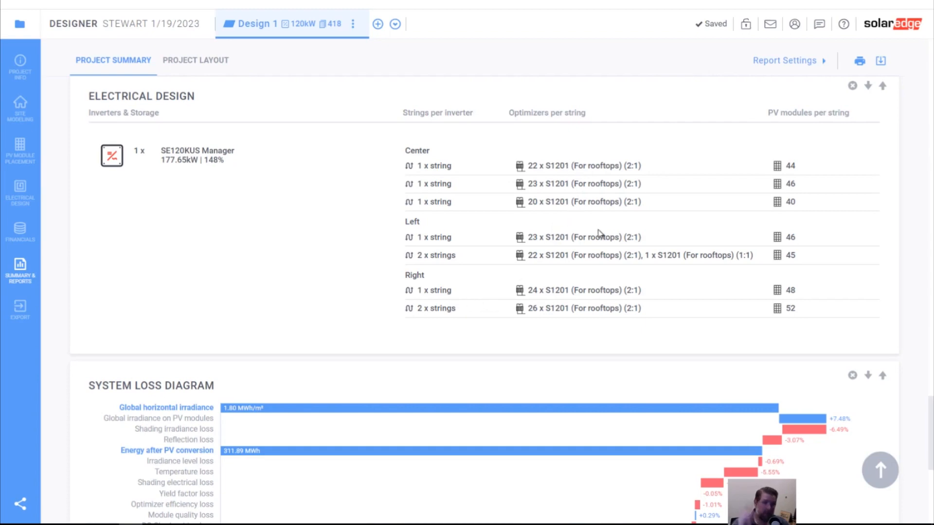
- Review the electrical design and system loss diagram, and open the advanced settings for the loss factors
scroll(615, 285, "down", 1)
scroll(555, 275, "up", 1)
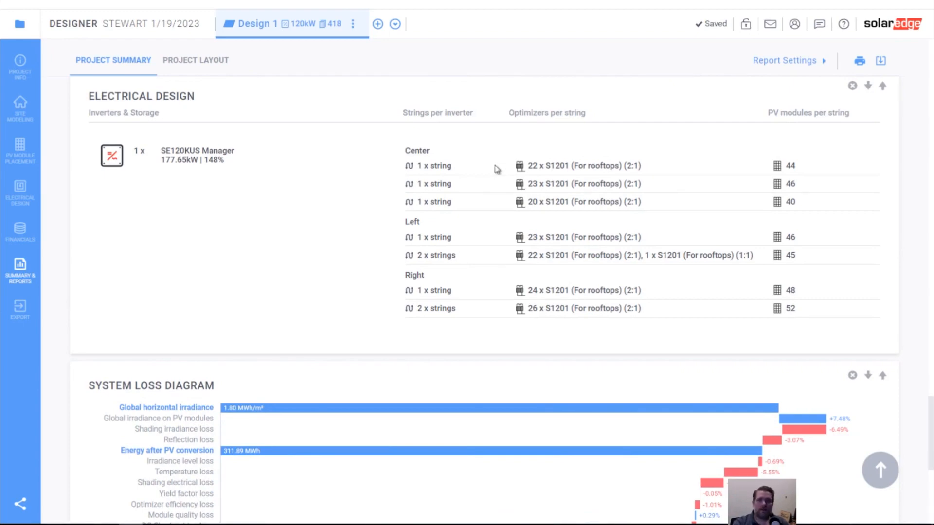
scroll(480, 288, "down", 7)
scroll(474, 284, "up", 2)
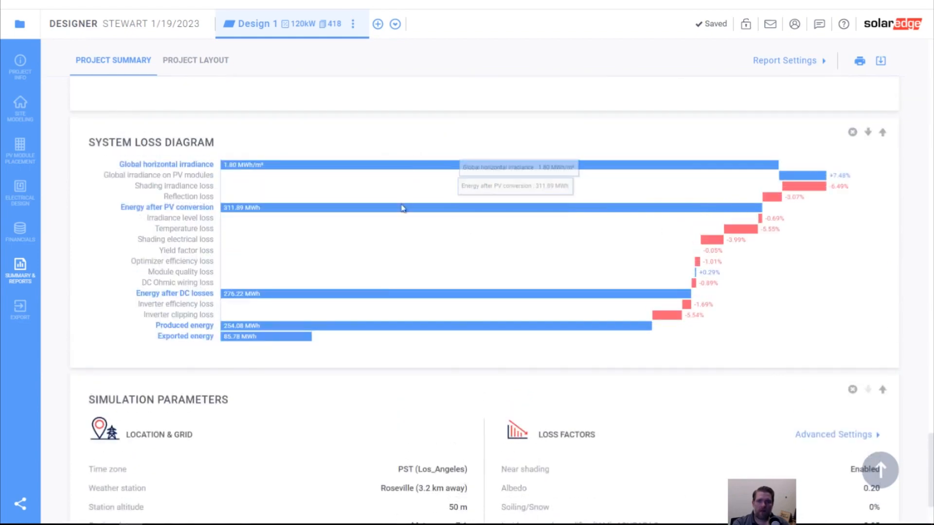
scroll(405, 223, "up", 2)
scroll(290, 260, "down", 2)
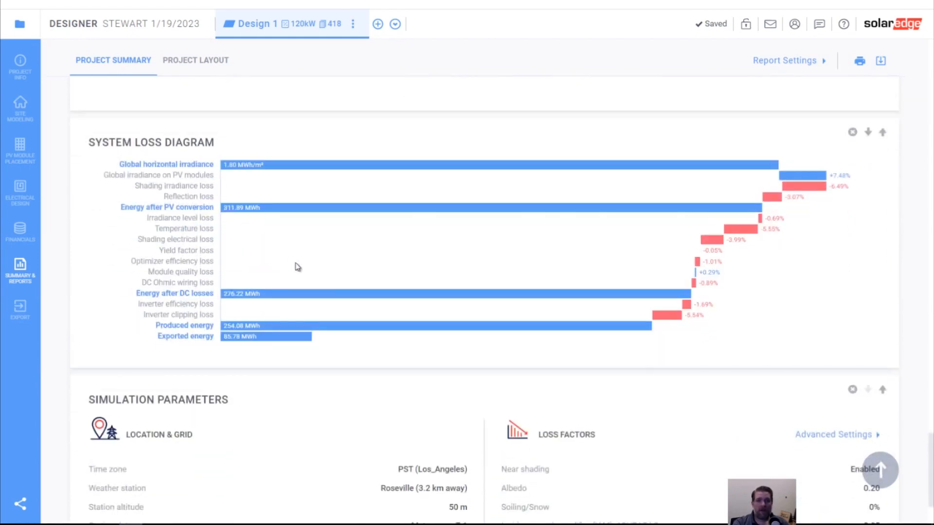
scroll(297, 267, "down", 2)
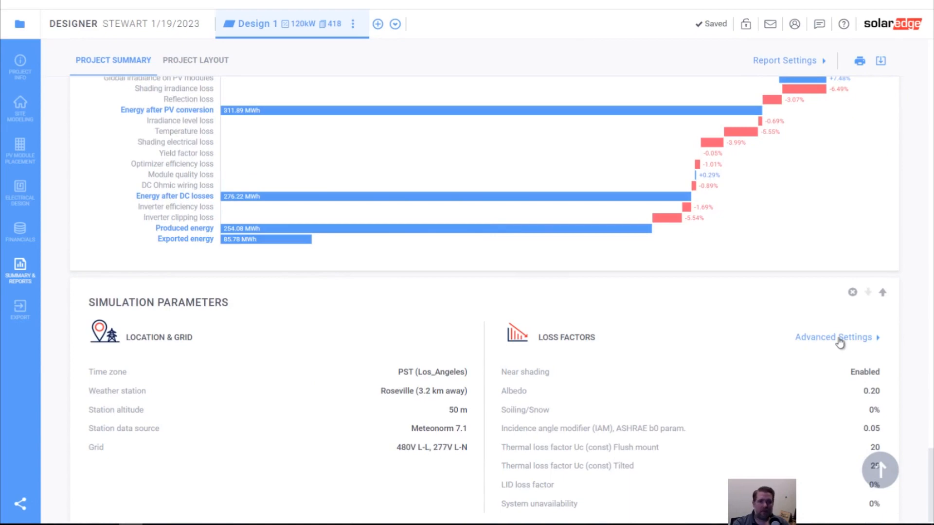
left_click(841, 342)
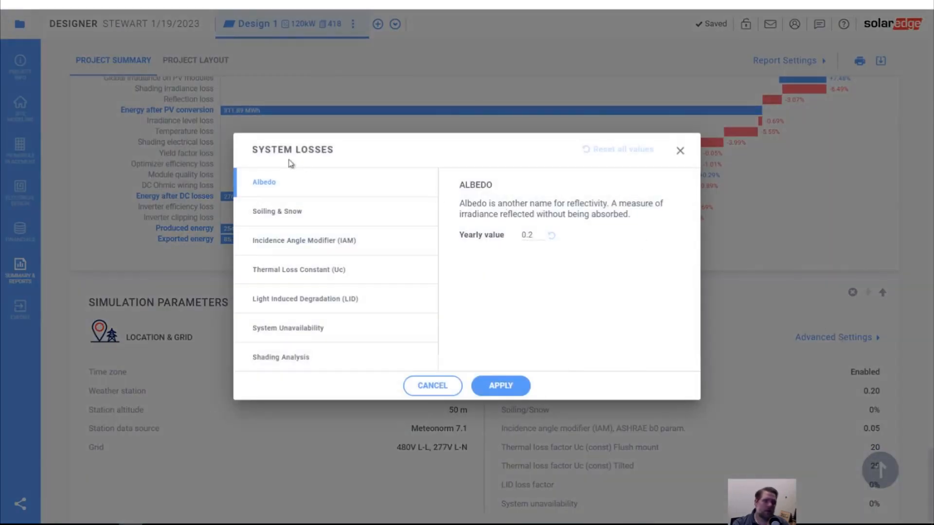
- Set the yearly Soiling & Snow loss to 5% in the system losses and apply the change
left_click(314, 210)
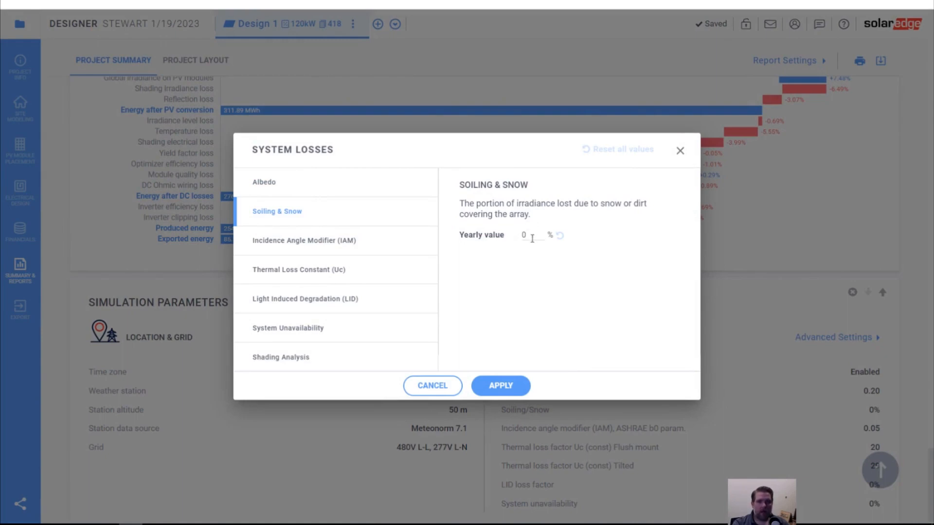
left_click_drag(527, 237, 512, 237)
type("3")
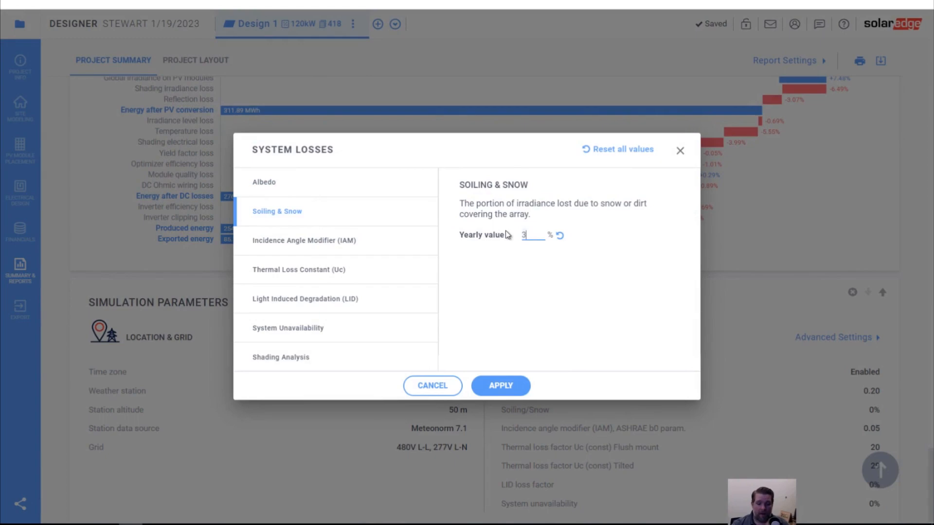
key("BackSpace")
type("5")
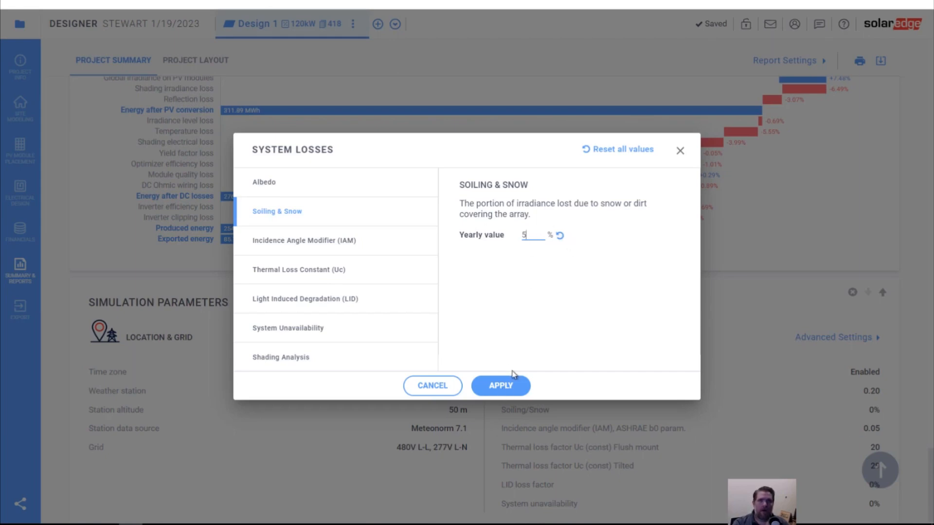
left_click(508, 387)
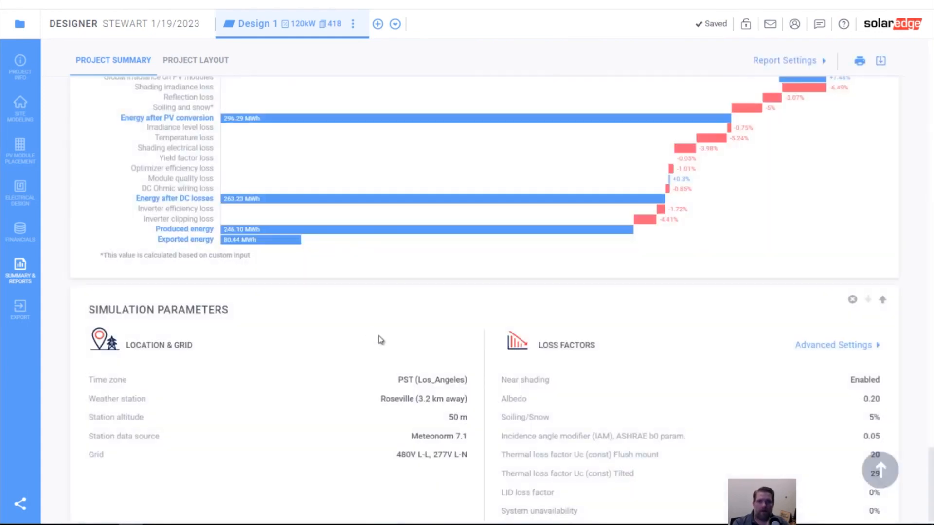
- Check the System Unavailability and Shading Analysis settings in the advanced loss factors, then close them without applying changes
scroll(384, 339, "down", 1)
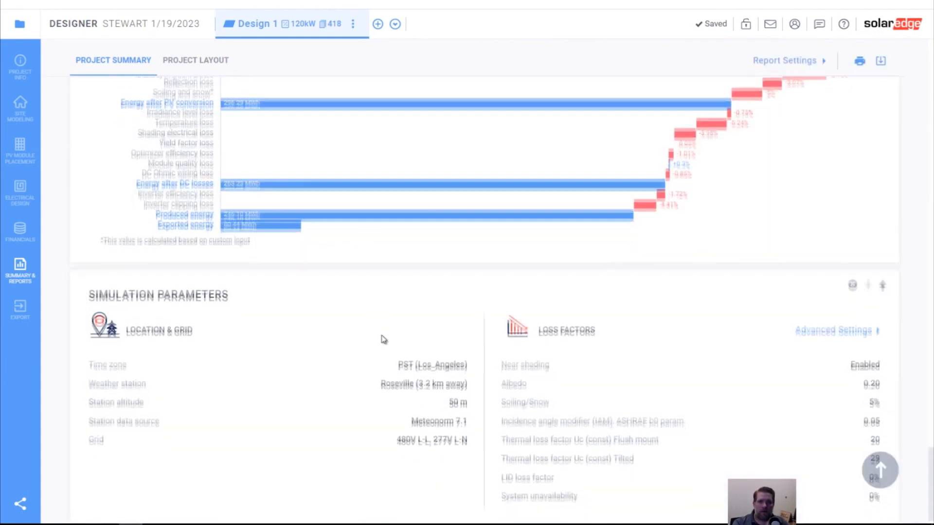
left_click(817, 331)
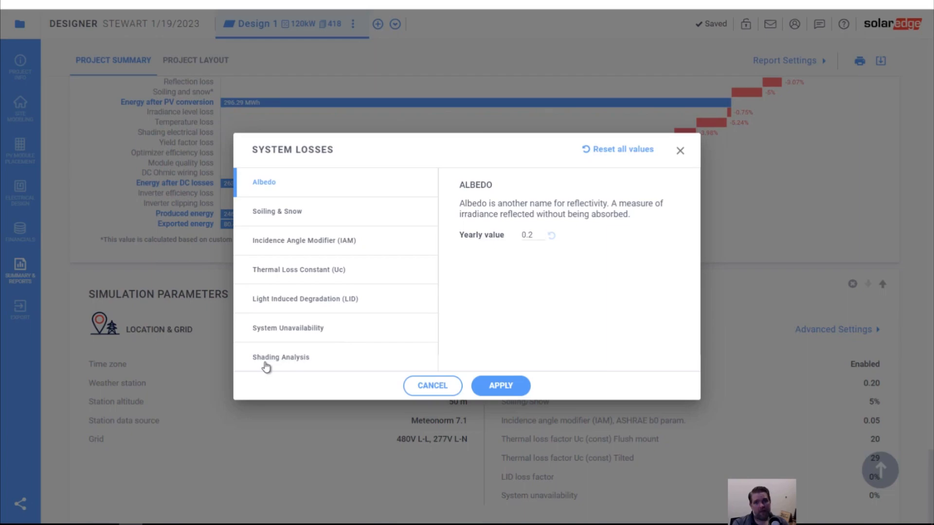
left_click(282, 330)
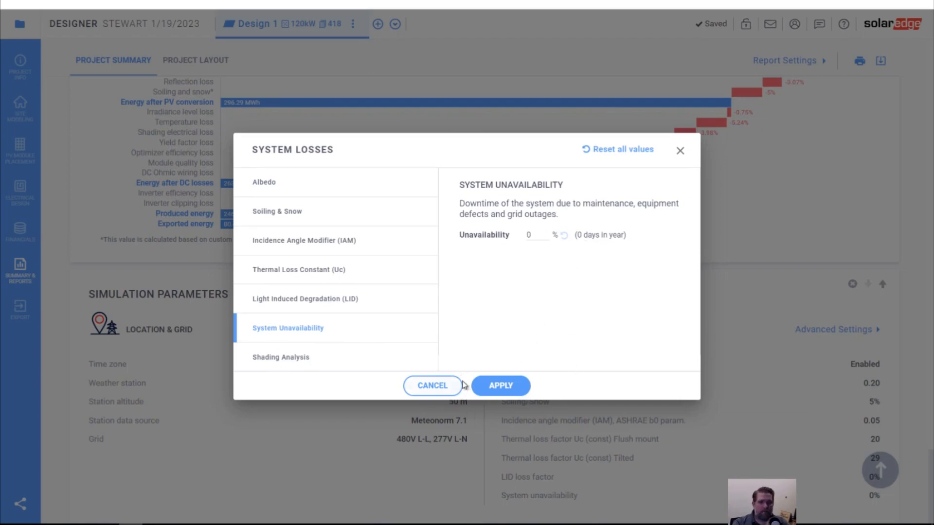
left_click(424, 366)
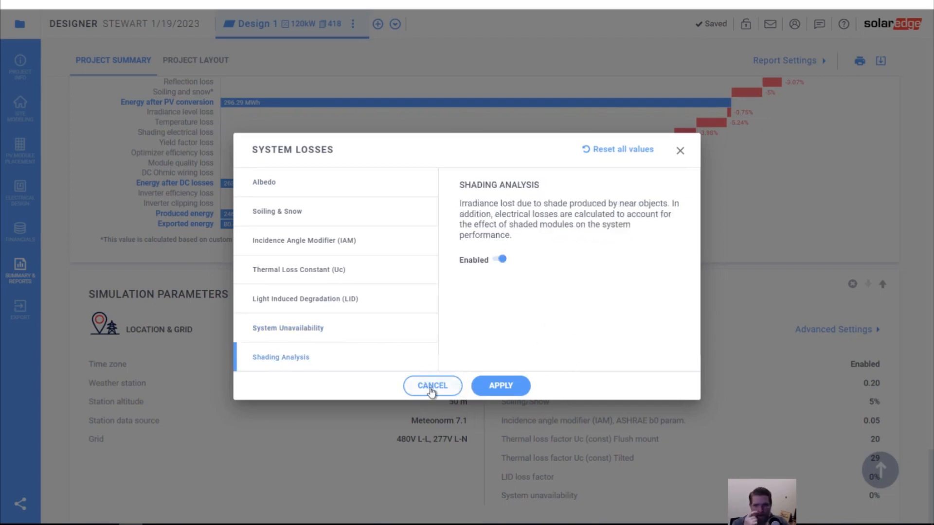
left_click(426, 384)
- Go back through the project summary from the system loss diagram to the system and financial overviews
scroll(453, 384, "up", 5)
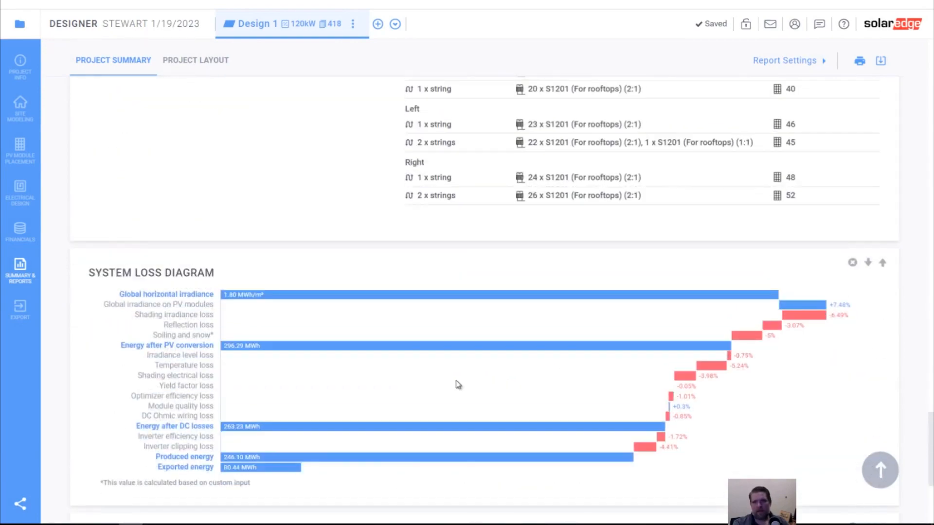
scroll(456, 381, "up", 20)
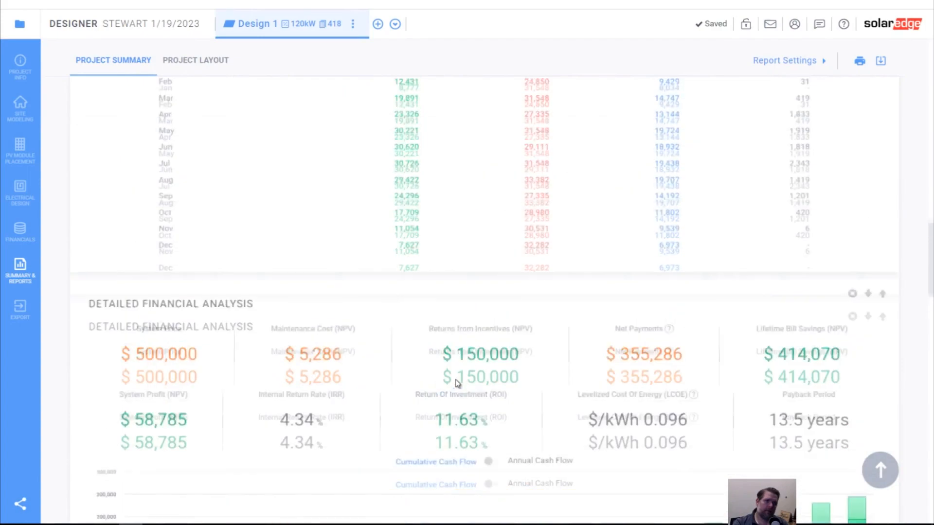
scroll(457, 383, "up", 10)
scroll(456, 384, "up", 10)
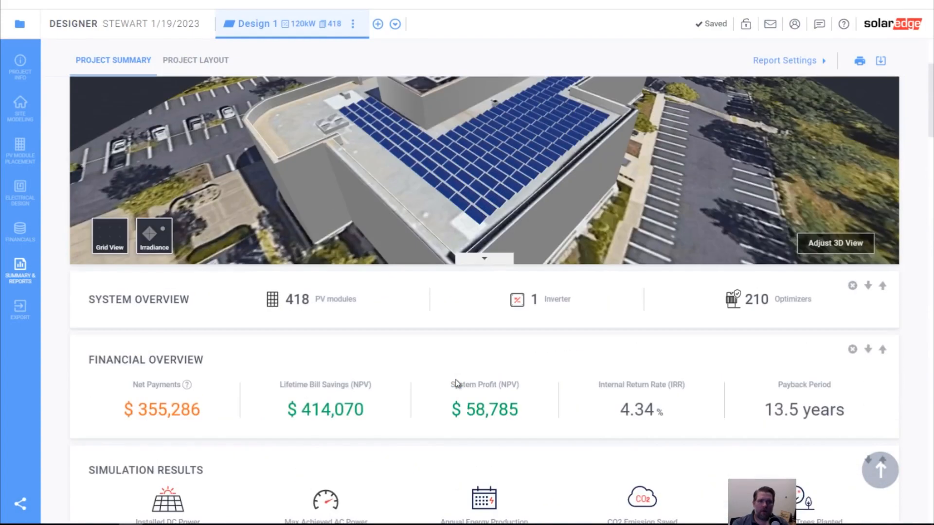